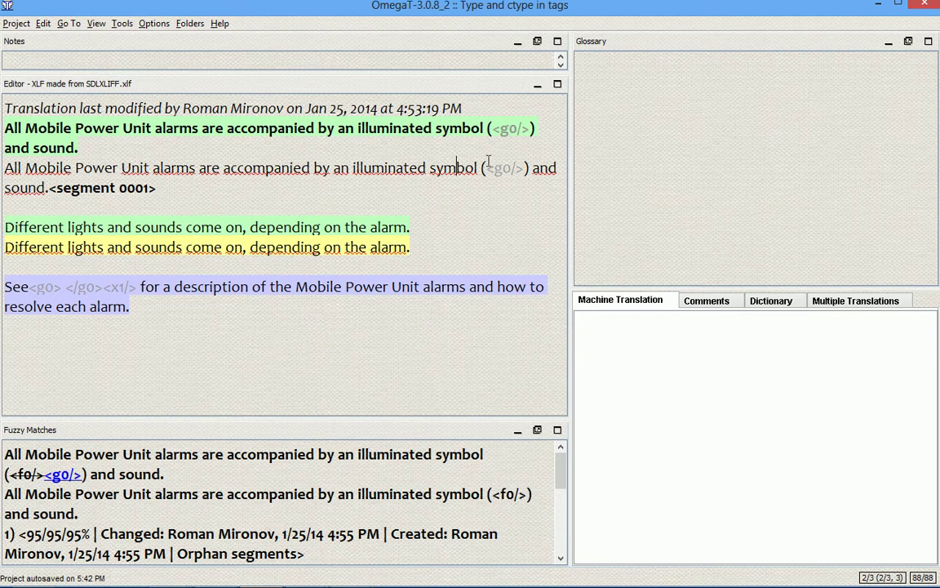
- Compare the placeholder tag in the first segment with its fuzzy match and with the ph tag in sample.xlf in Notepad++
mouse_move(498, 169)
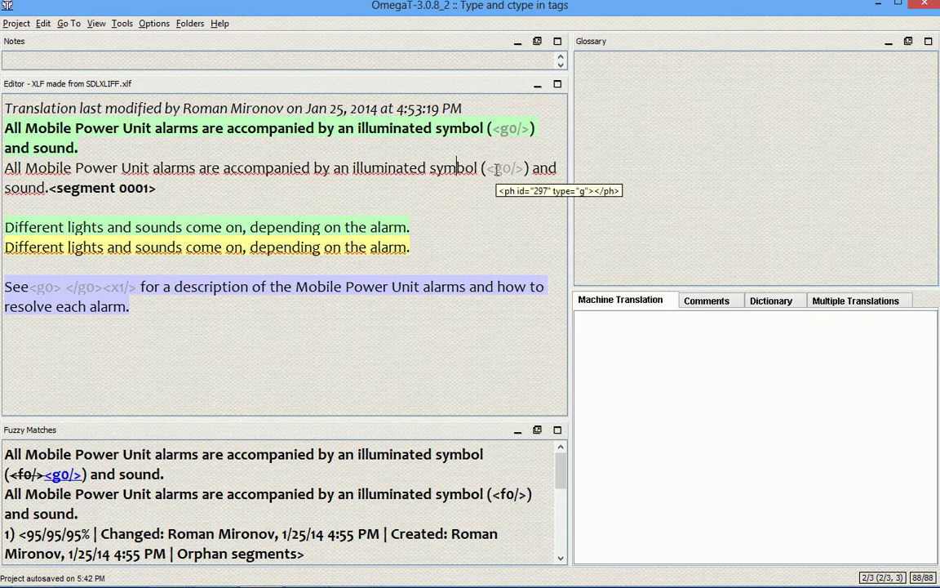
double_click(504, 129)
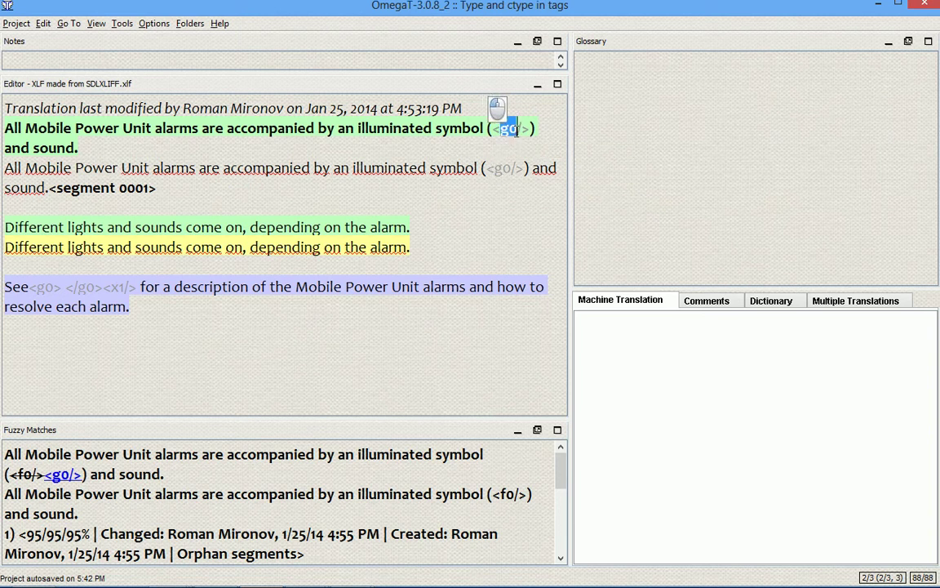
left_click(507, 485)
double_click(506, 495)
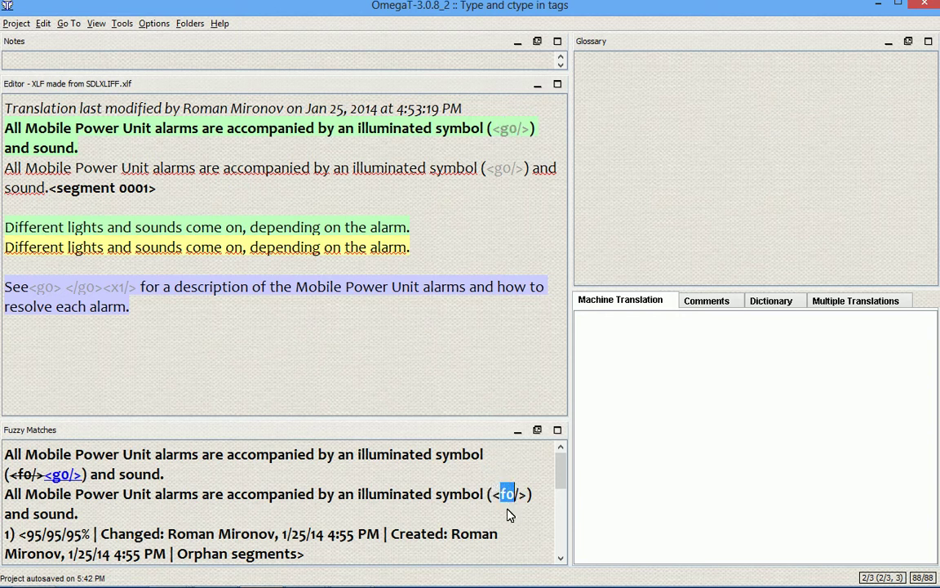
left_click(421, 287)
key("alt+Tab")
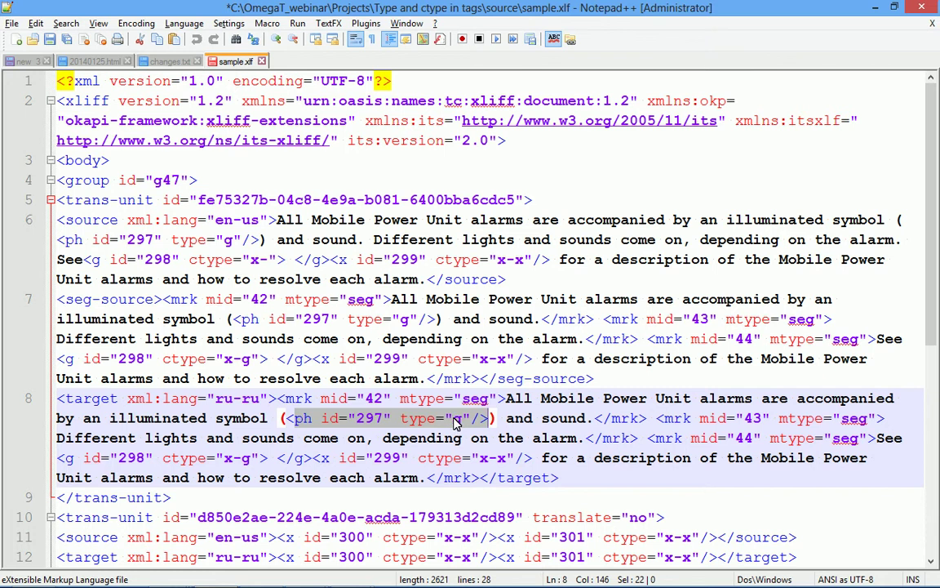
key("alt+Tab")
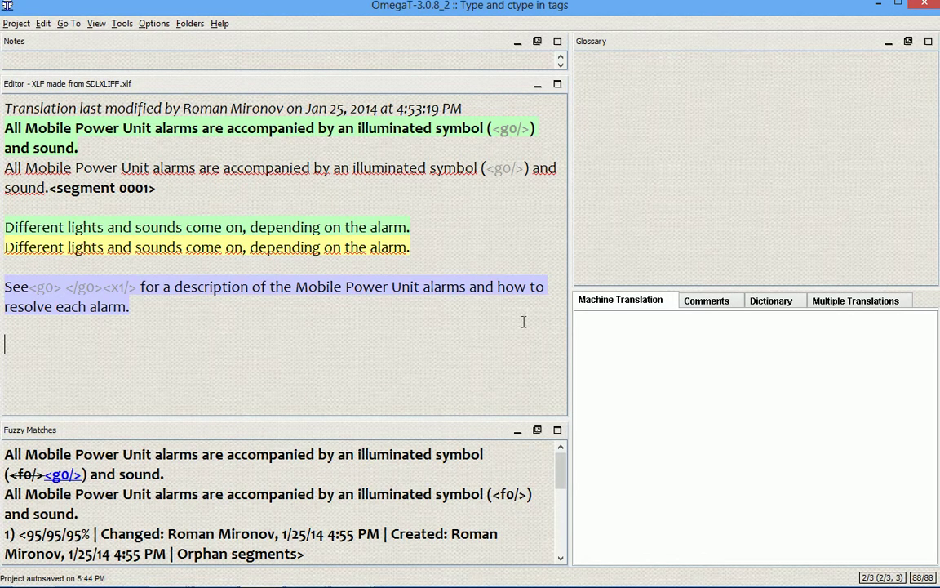
double_click(499, 169)
- In Notepad++, set the type attribute of the target's ph tag on line 8 to "f" and save sample.xlf
key("alt+Tab")
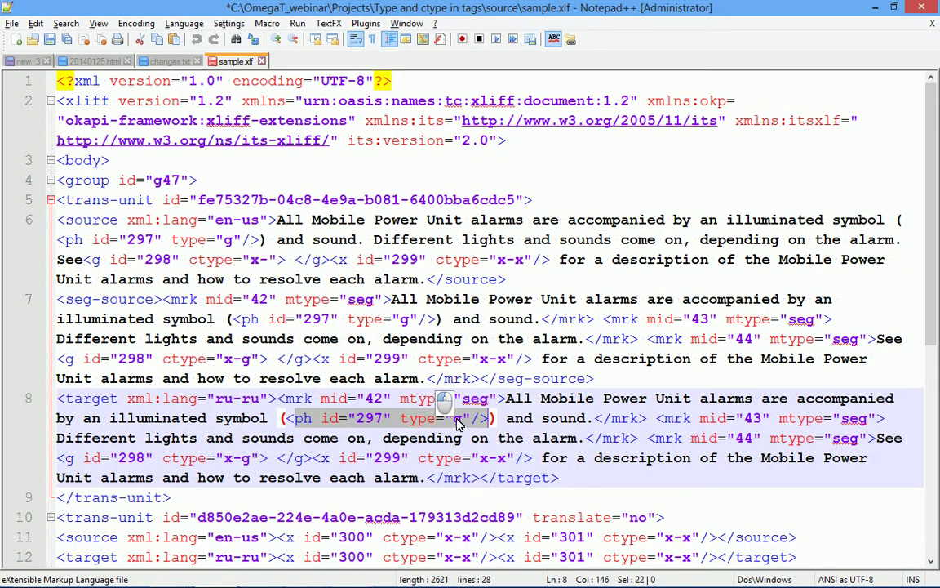
double_click(457, 418)
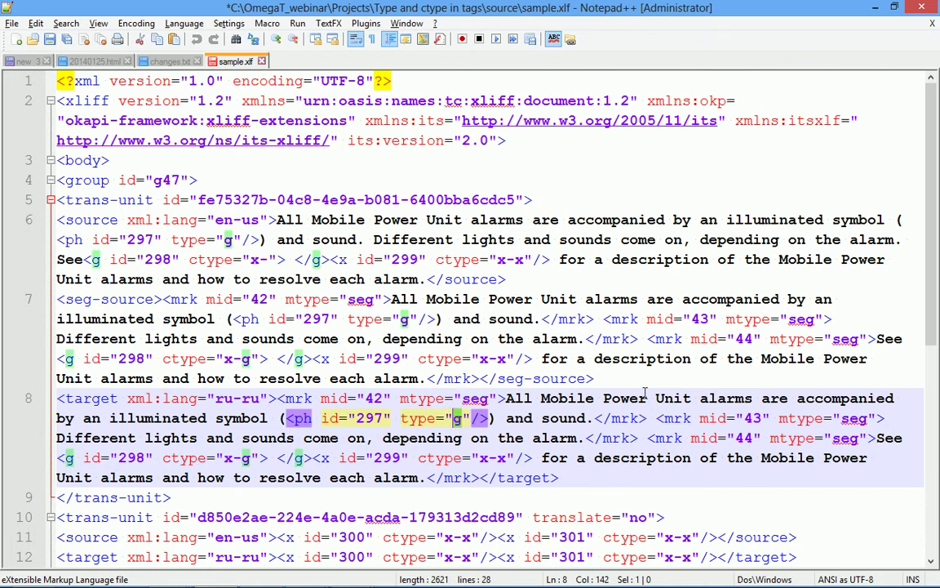
type("f")
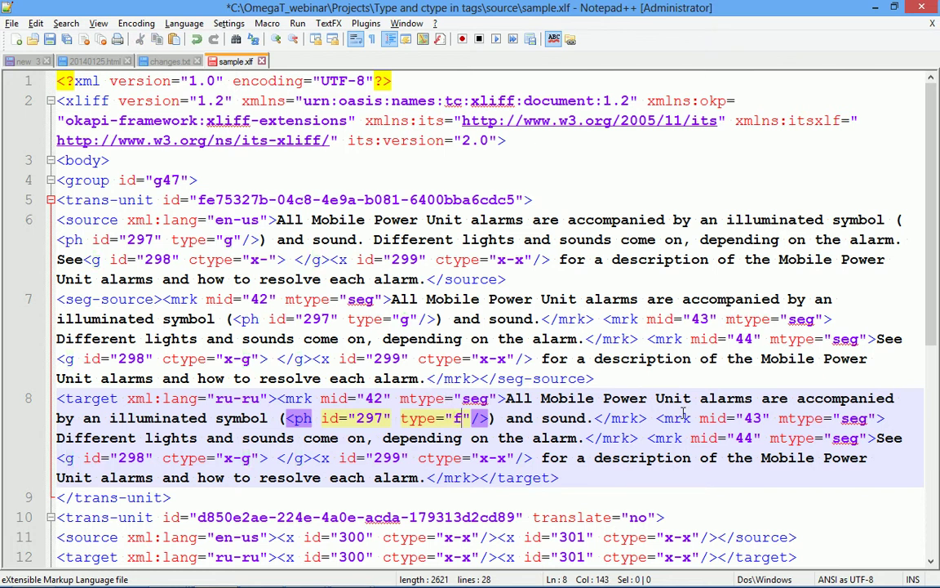
key("ctrl+s")
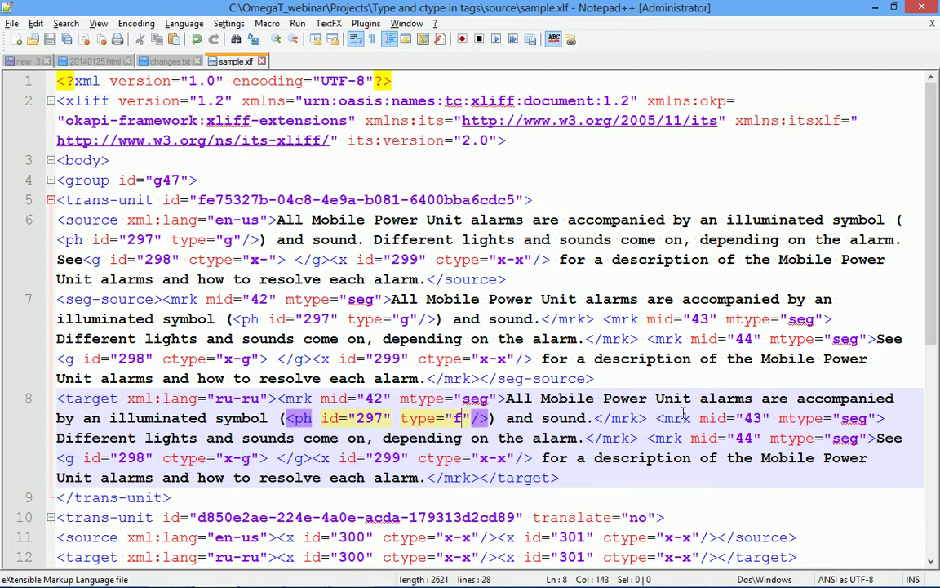
- Switch to OmegaT, reload the project and inspect the placeholder tag in the first segment's translation
key("alt+Tab")
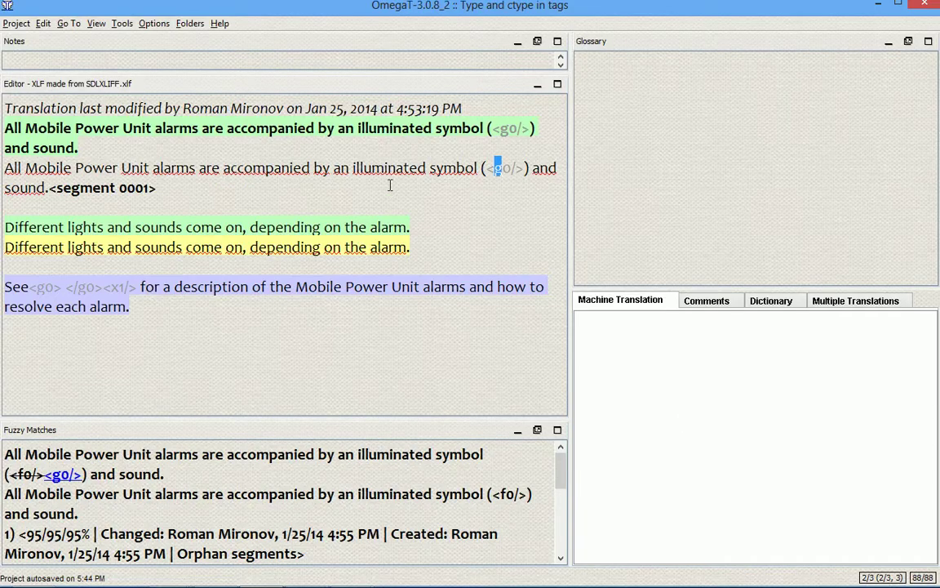
key("F5")
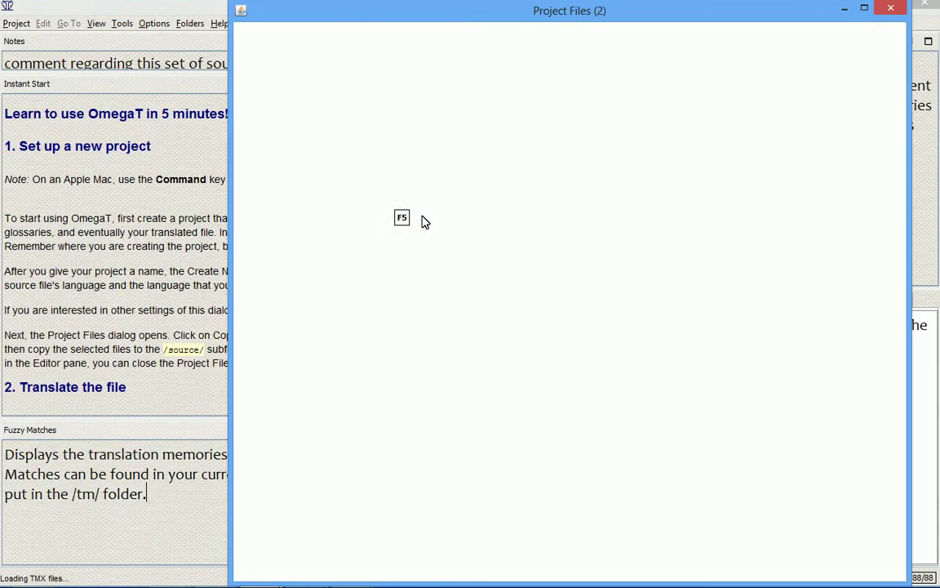
key("Escape")
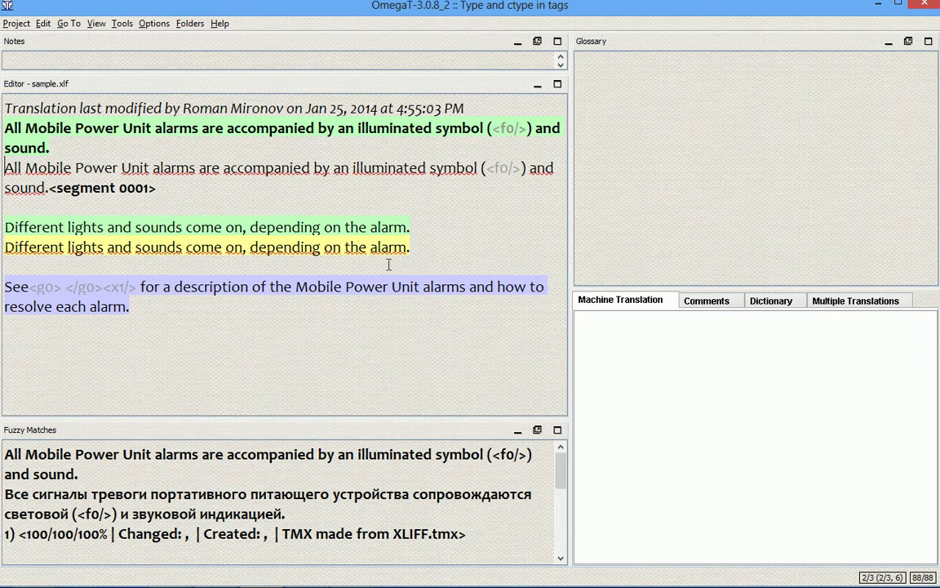
left_click(499, 168)
left_click(514, 169)
- Switch to Notepad++, undo the last change to the ph tag's type attribute and save sample.xlf
key("alt+Tab")
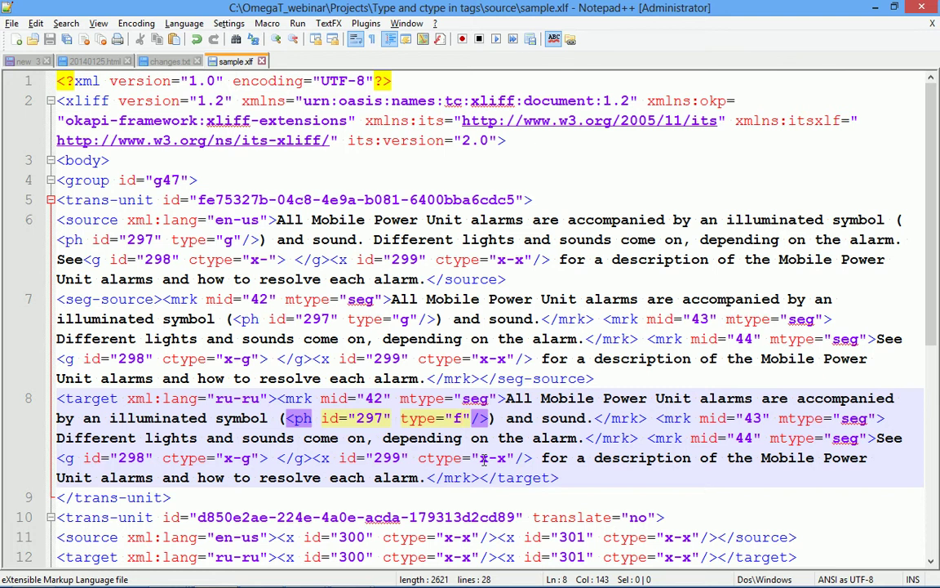
key("ctrl+z")
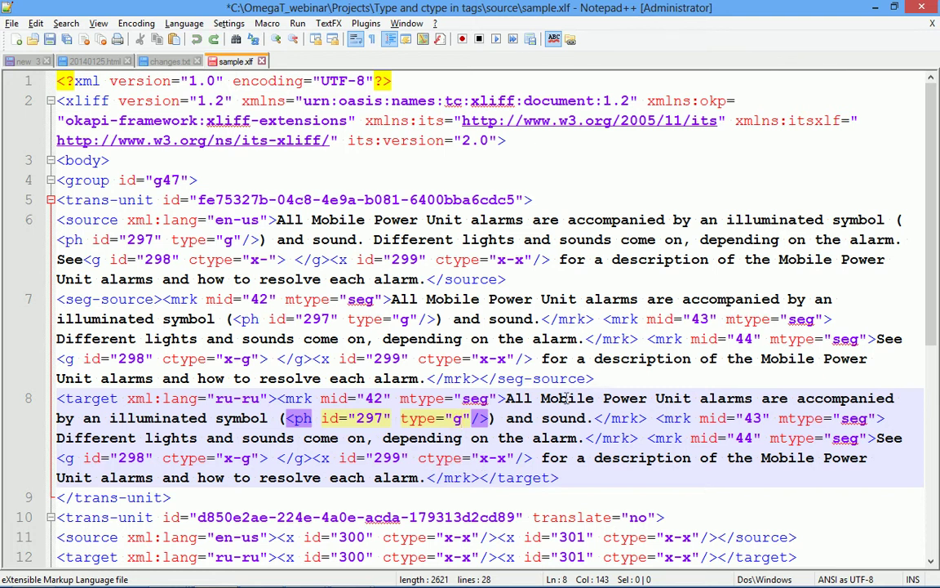
key("ctrl+s")
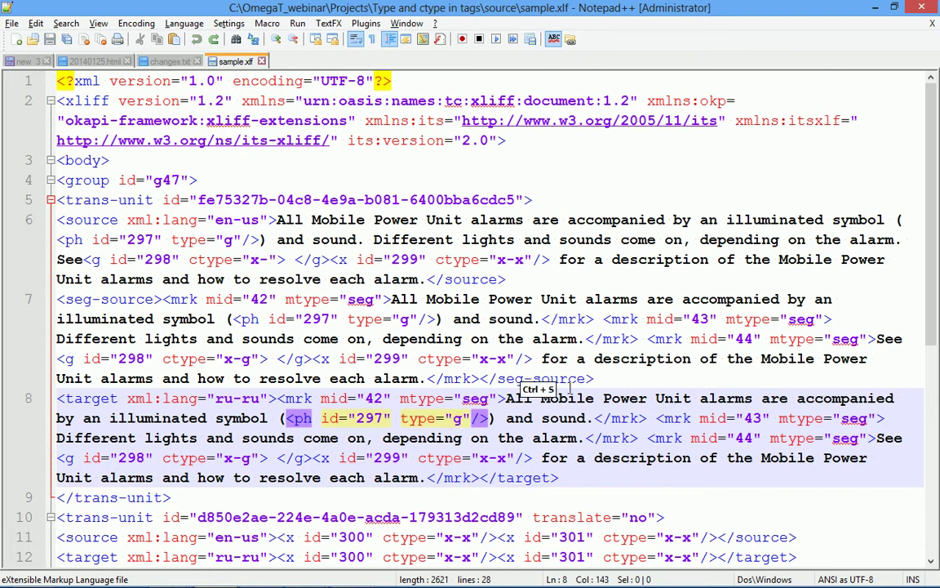
- Reload the project in OmegaT again and compare the first segment's placeholder tag with the one in the fuzzy match
key("alt+Tab")
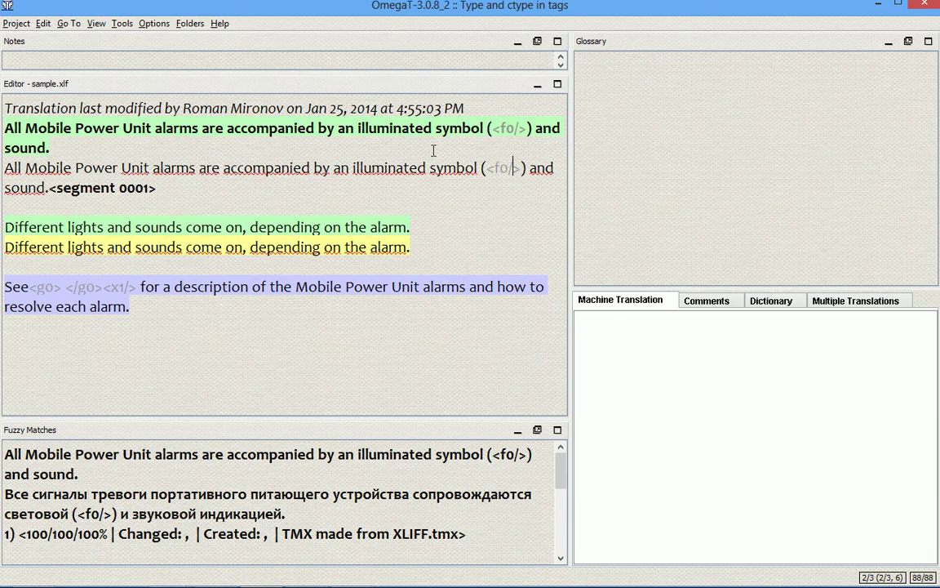
key("F5")
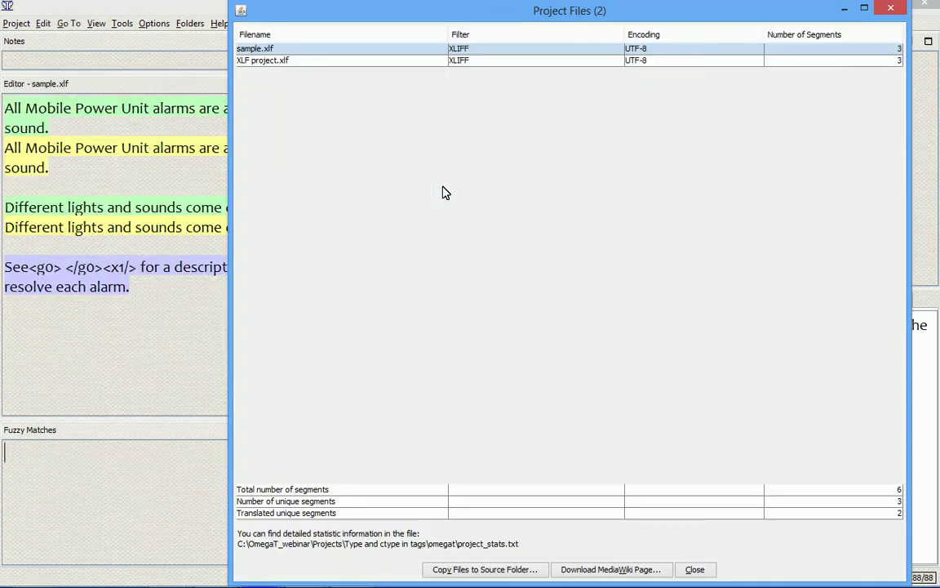
key("Escape")
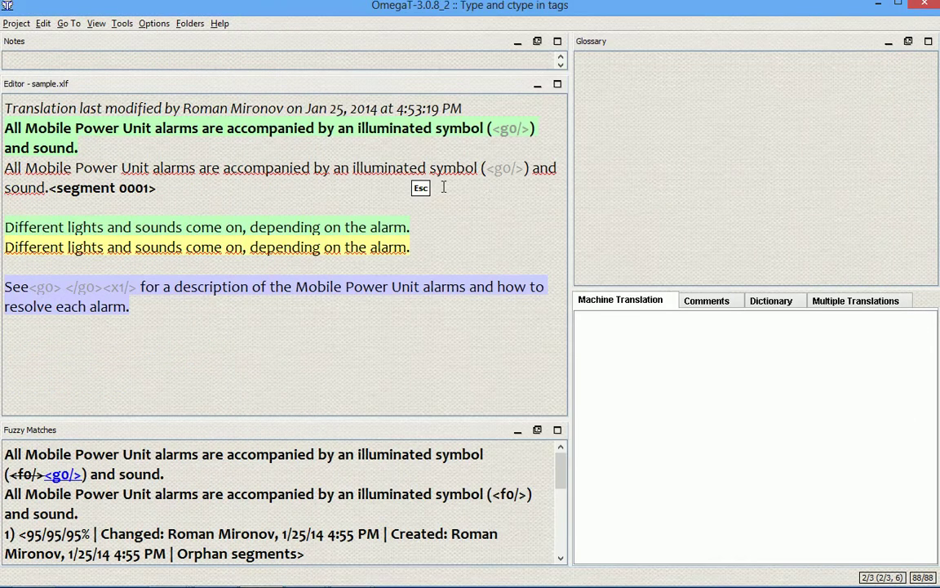
left_click(497, 169)
left_click(502, 494)
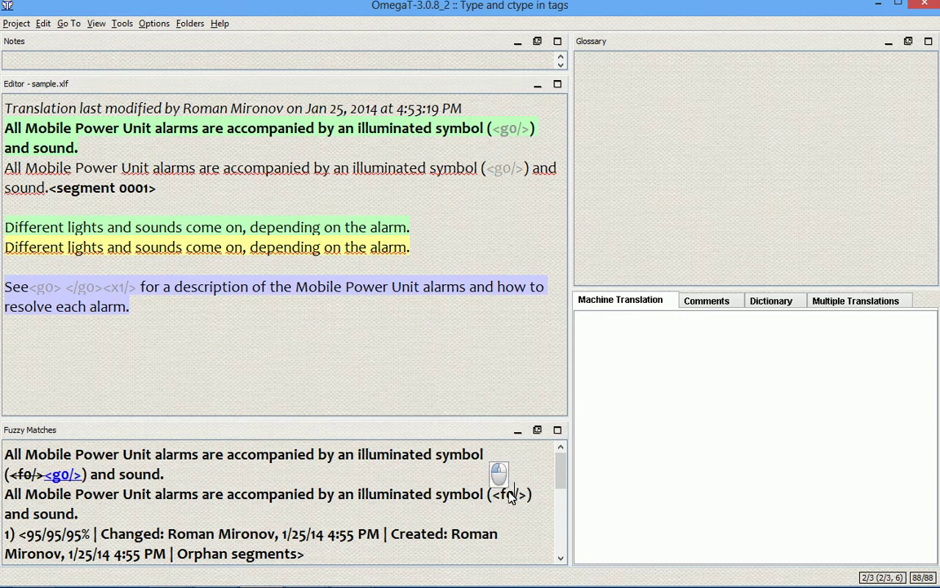
left_click(36, 535)
left_click(311, 168)
- Open the options of the XLIFF filter in the project-specific file filters
left_click(20, 27)
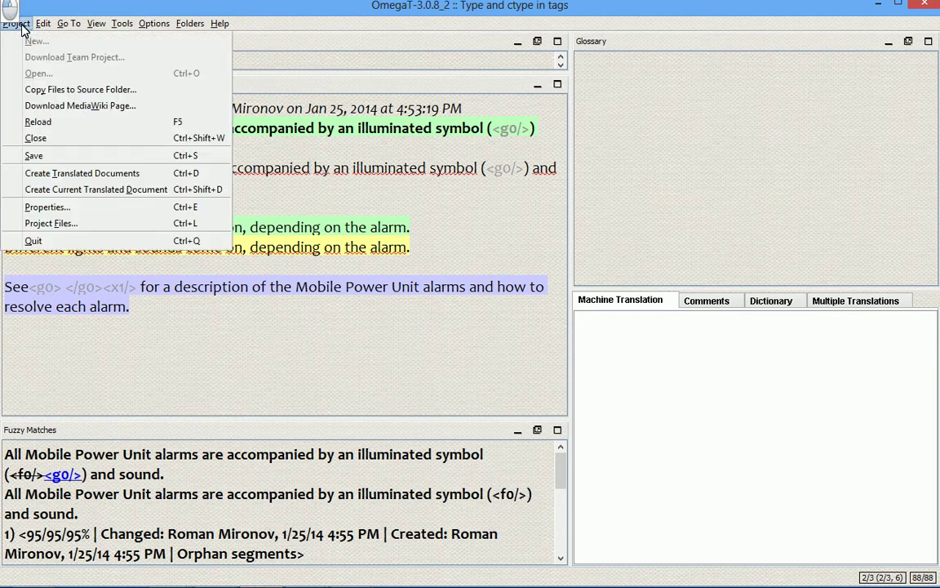
left_click(50, 207)
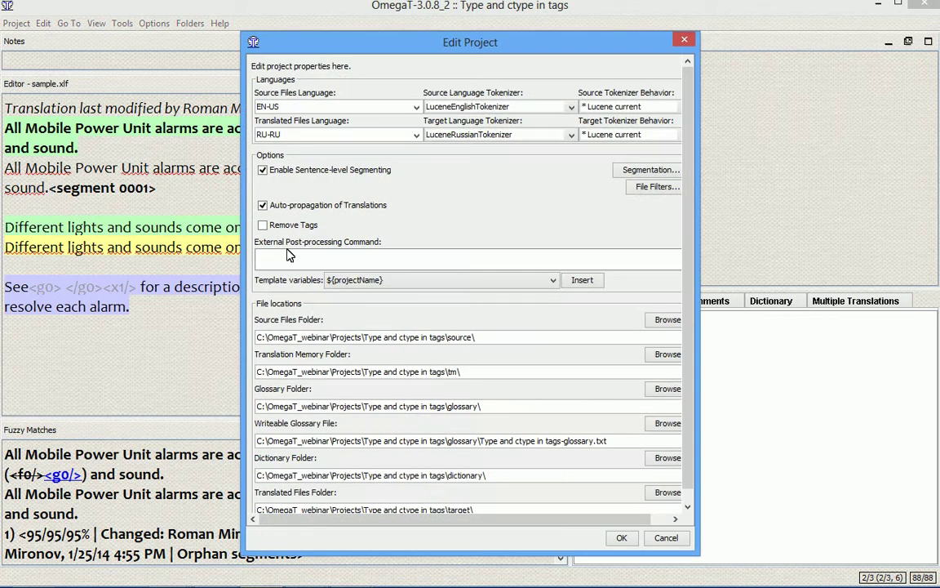
left_click(635, 189)
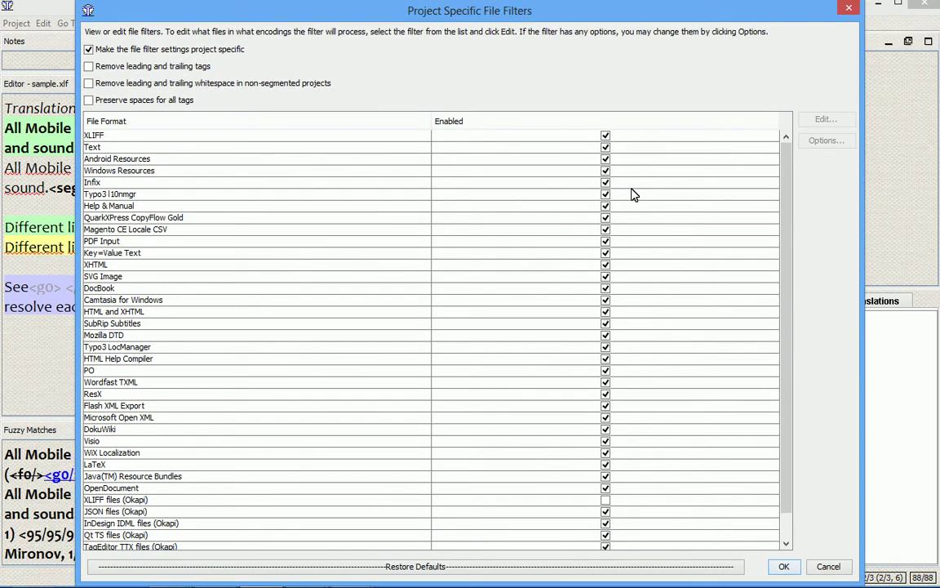
left_click(129, 135)
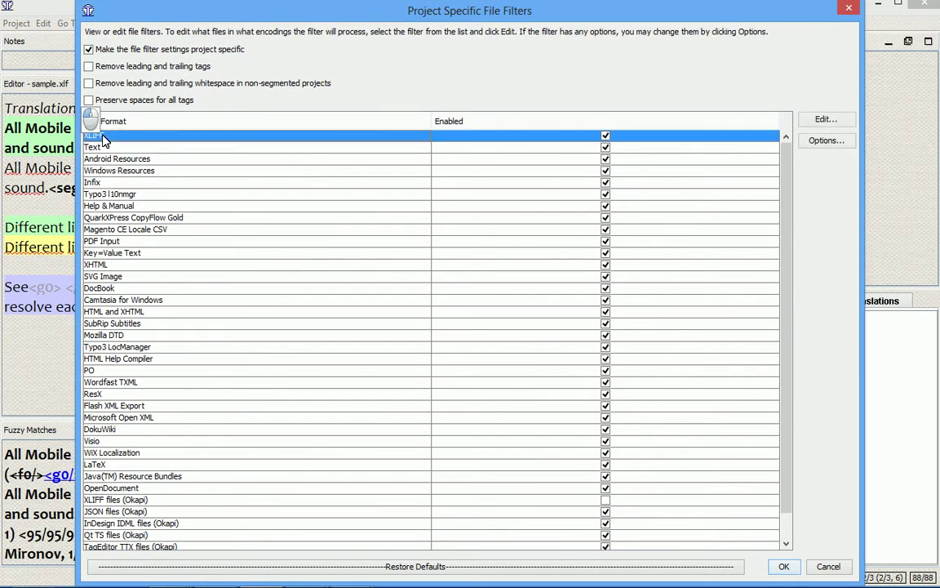
left_click(816, 140)
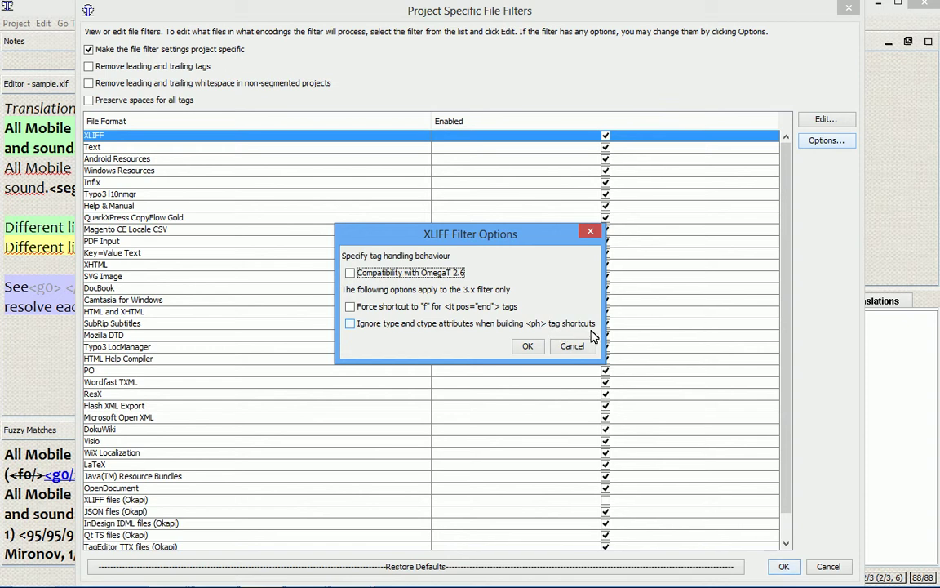
- Check the ph tag name in the target text of sample.xlf in Notepad++, then return to the XLIFF filter options
key("alt+Tab")
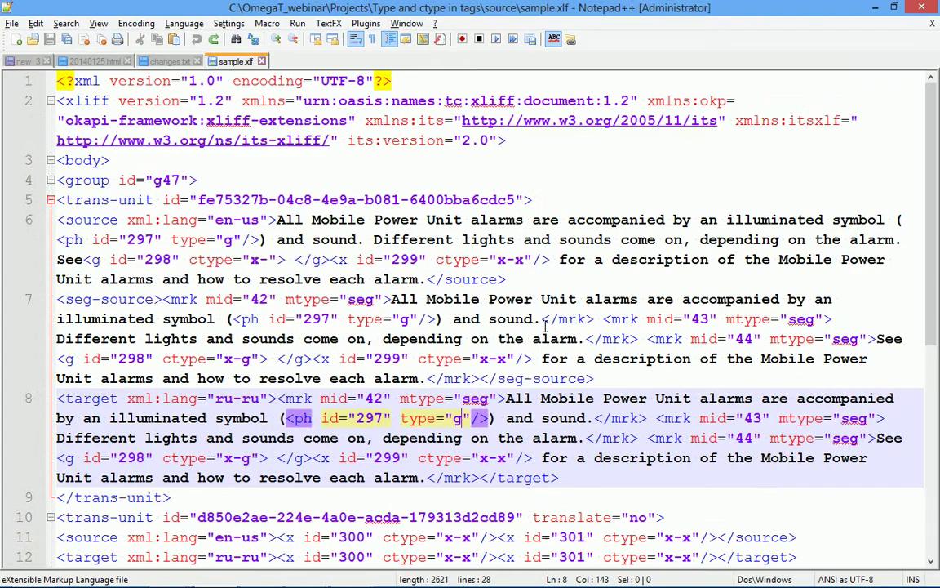
left_click(311, 420)
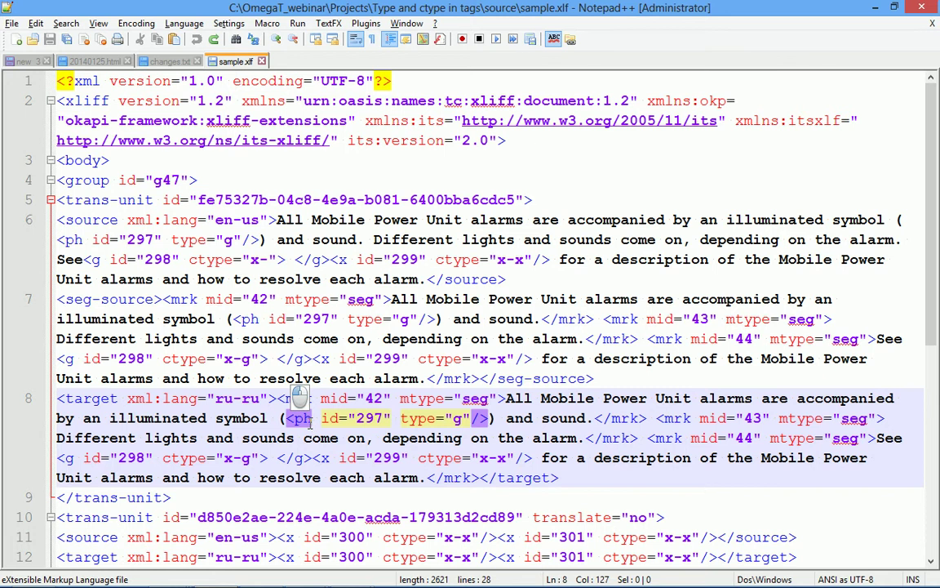
double_click(305, 418)
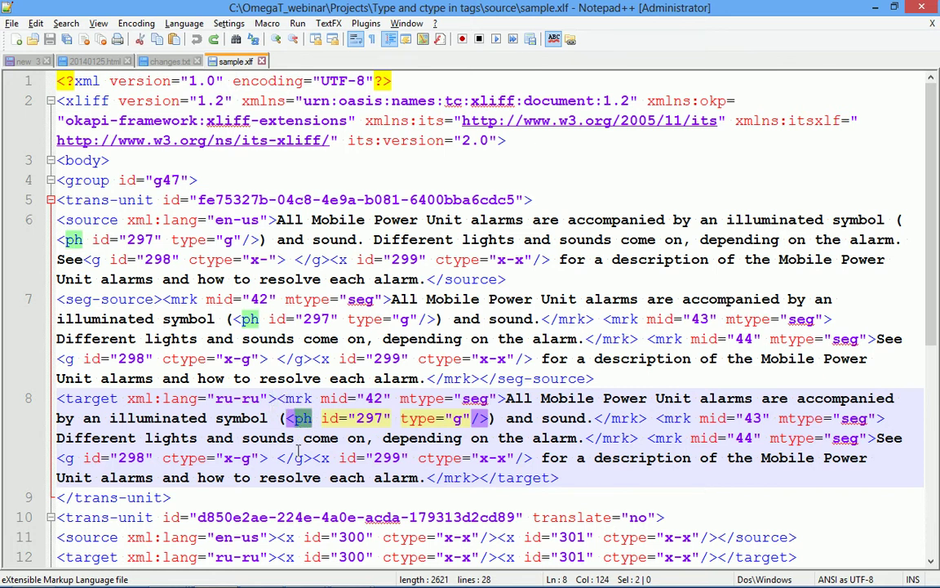
key("alt+Tab")
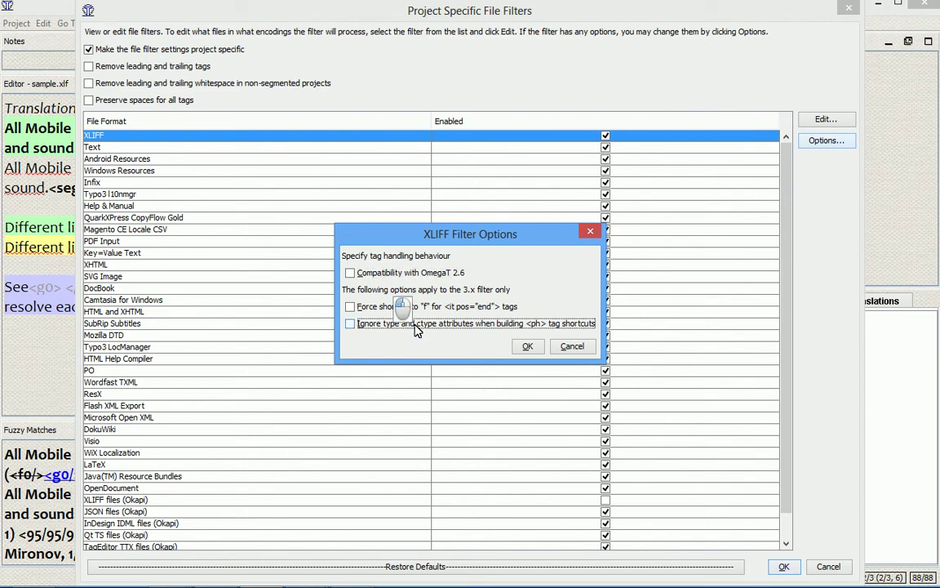
- Enable "Ignore type and ctype attributes when building <ph> tag shortcuts", accept the project settings and reopen the project
left_click(383, 323)
key("alt+o")
key("alt+o")
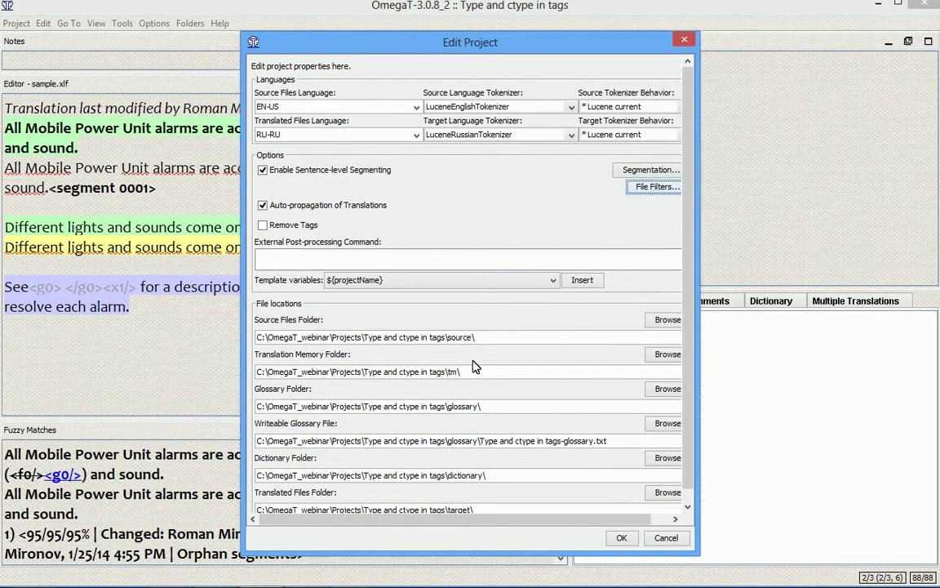
key("alt+o")
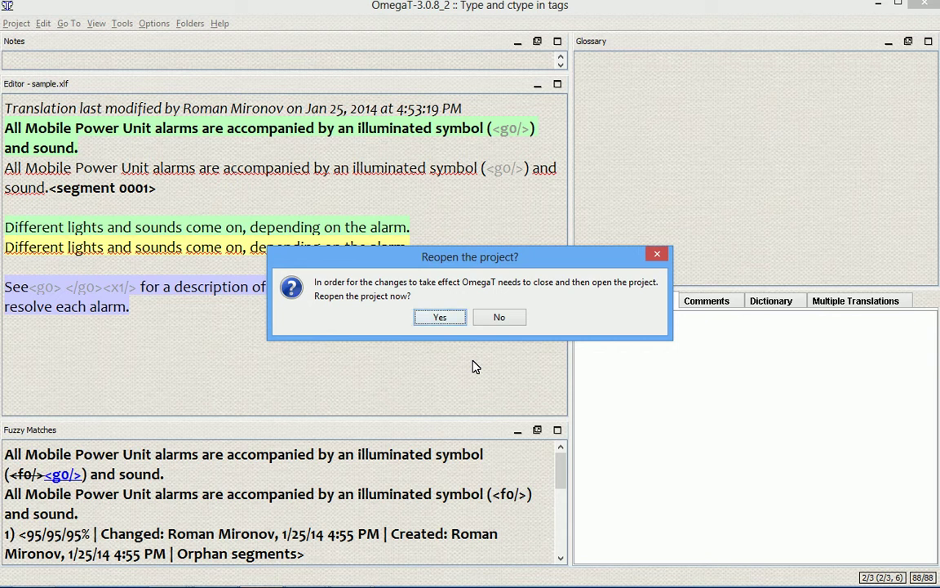
key("Return")
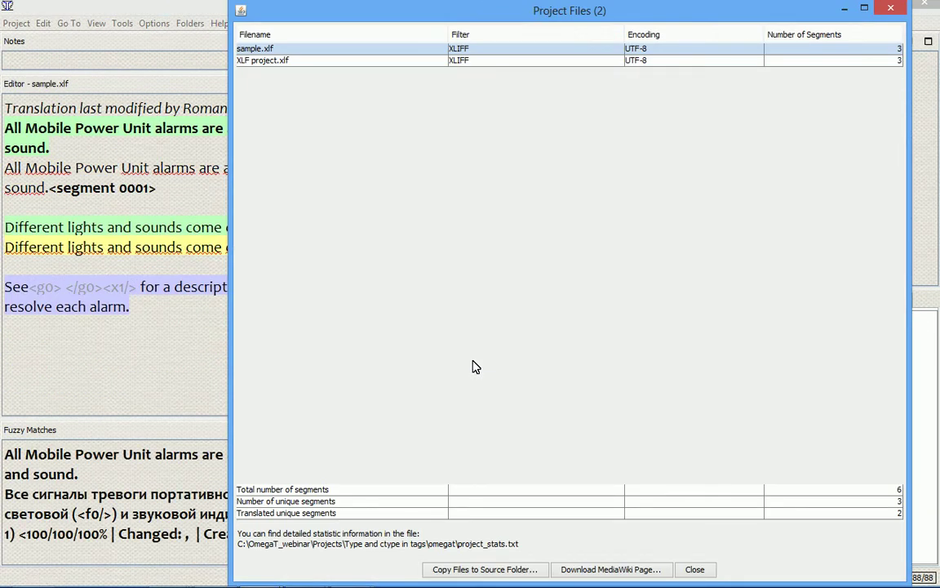
key("Escape")
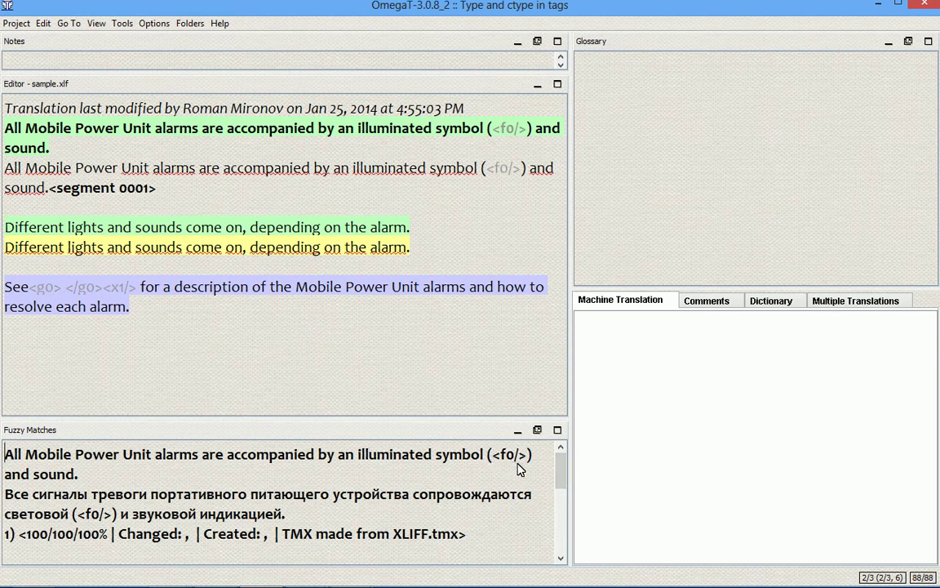
- Compare the ph tag in sample.xlf with the placeholder tags shown in OmegaT's first segment and fuzzy match
key("alt+Tab")
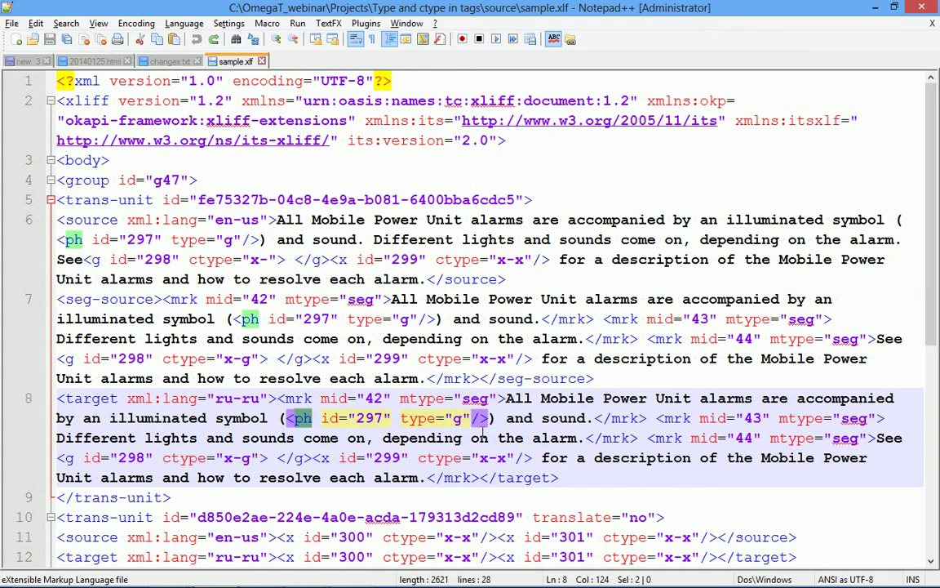
key("alt+Tab")
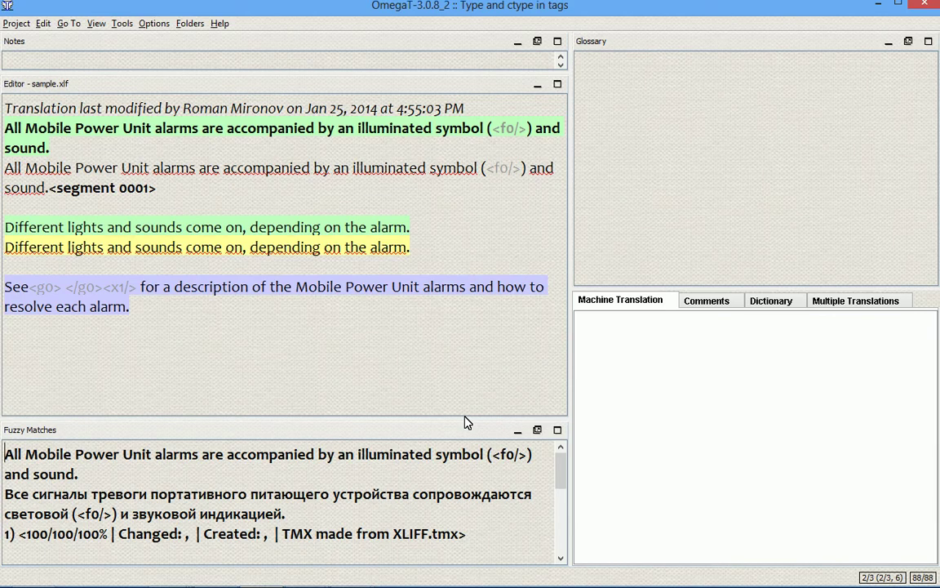
left_click(507, 460)
left_click_drag(500, 169, 492, 169)
left_click_drag(507, 454, 500, 454)
left_click(460, 168)
- Check the XLIFF filter's options in the global file filters, then close both dialogs without changes
left_click(154, 24)
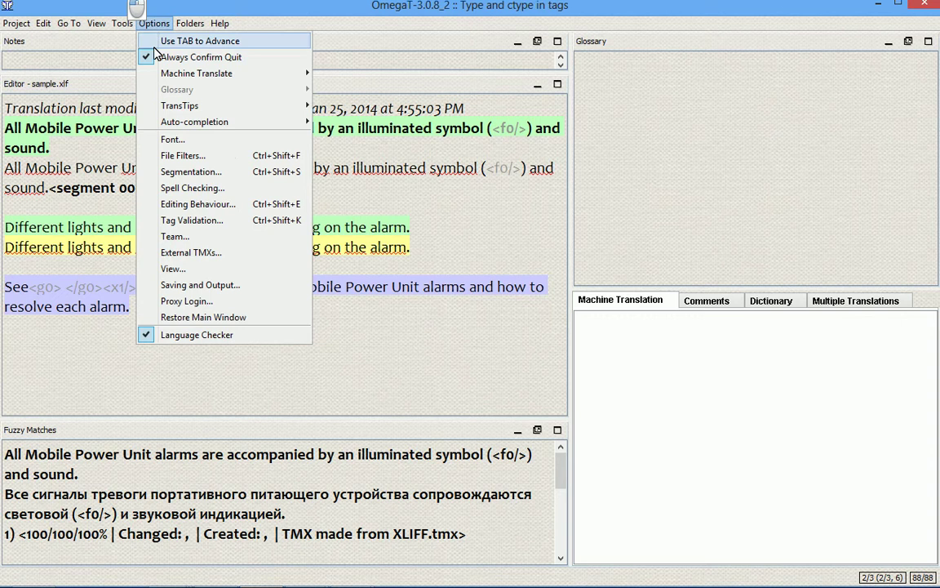
left_click(184, 156)
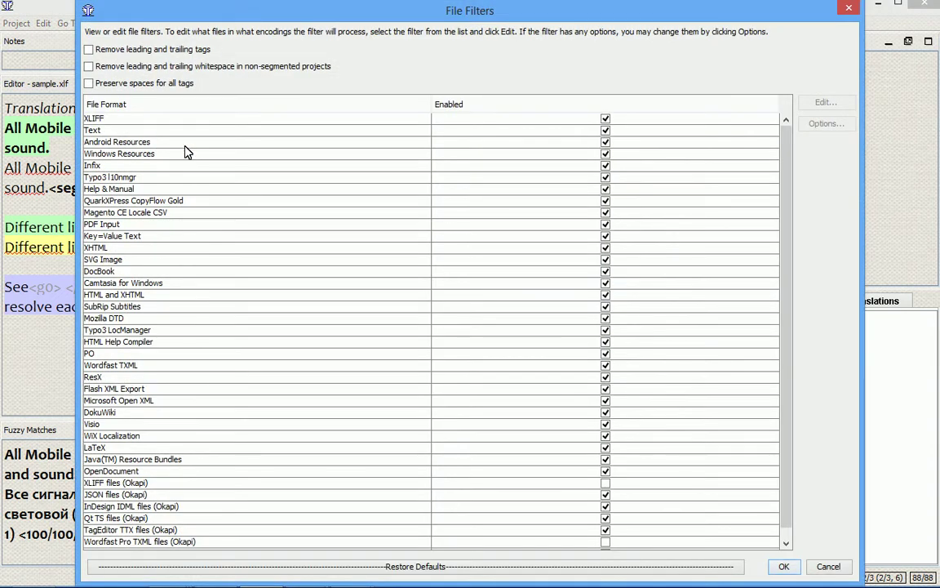
left_click(184, 119)
left_click(825, 123)
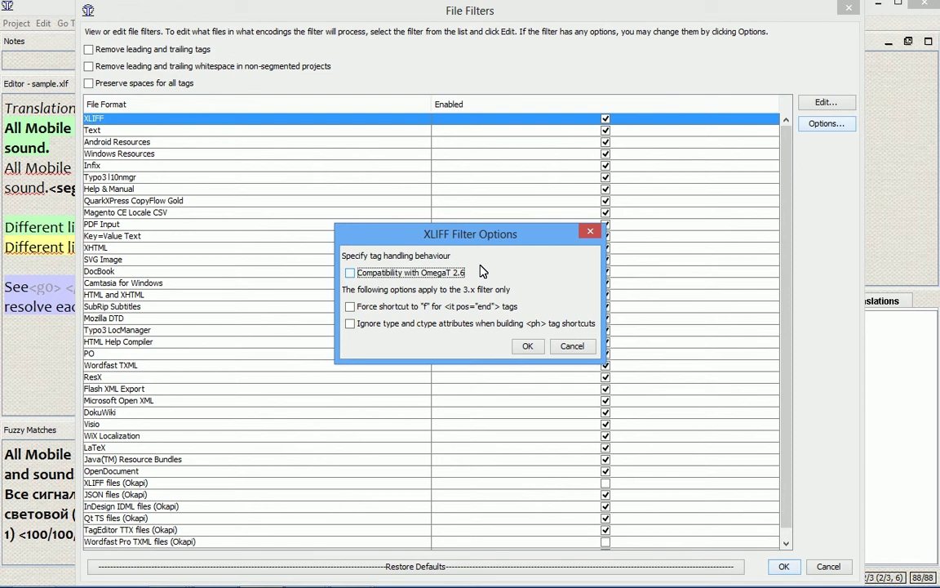
key("Escape")
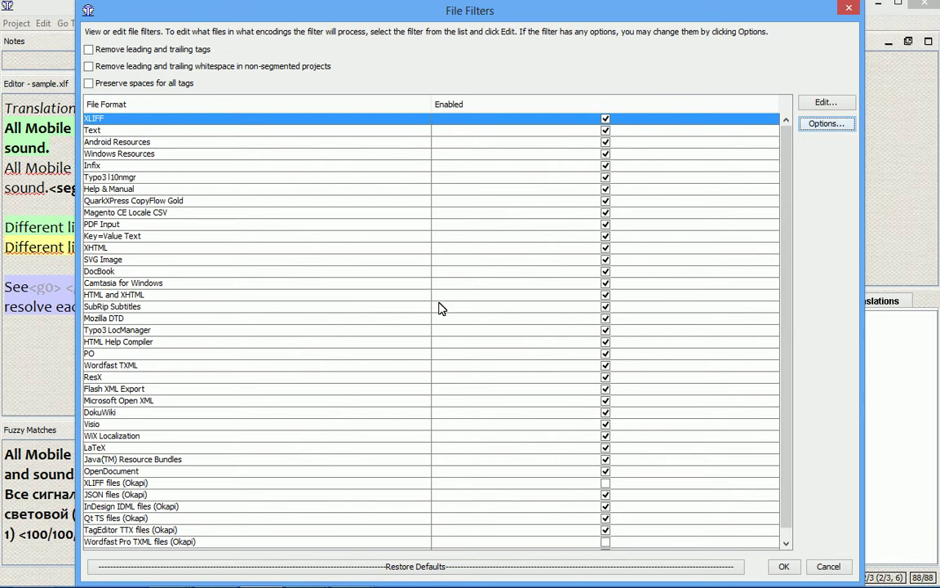
key("Escape")
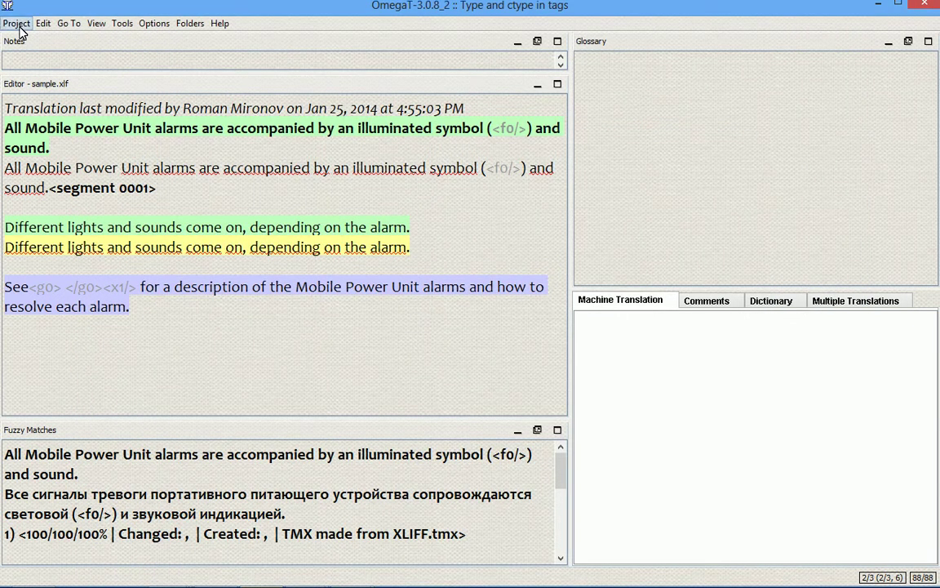
- View the project-specific file filters from the project properties, then close the dialogs without changes
left_click(17, 24)
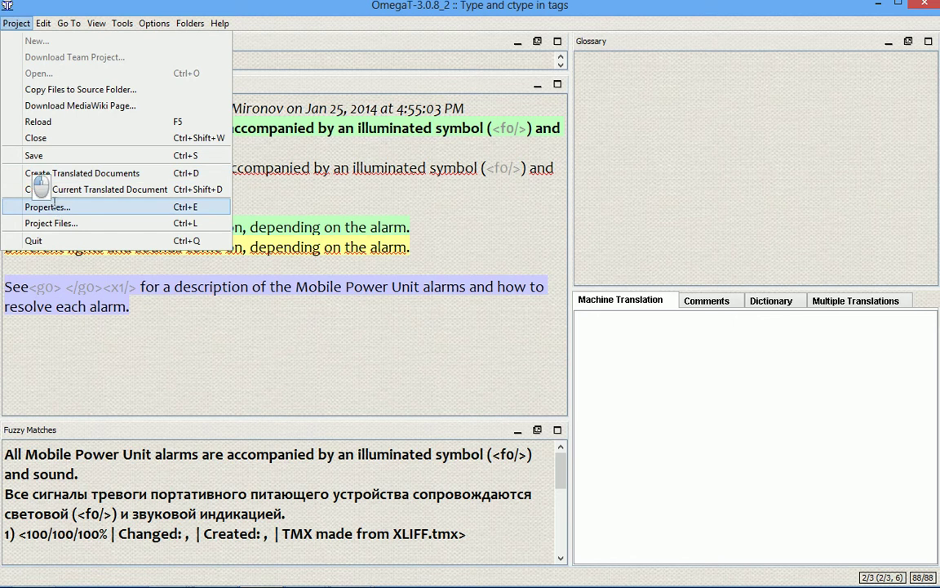
left_click(46, 207)
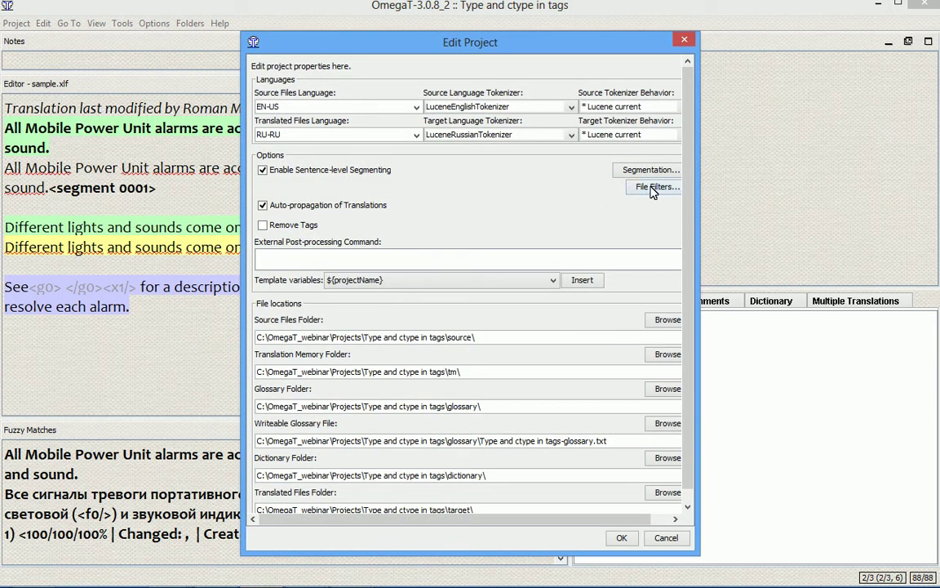
left_click(653, 190)
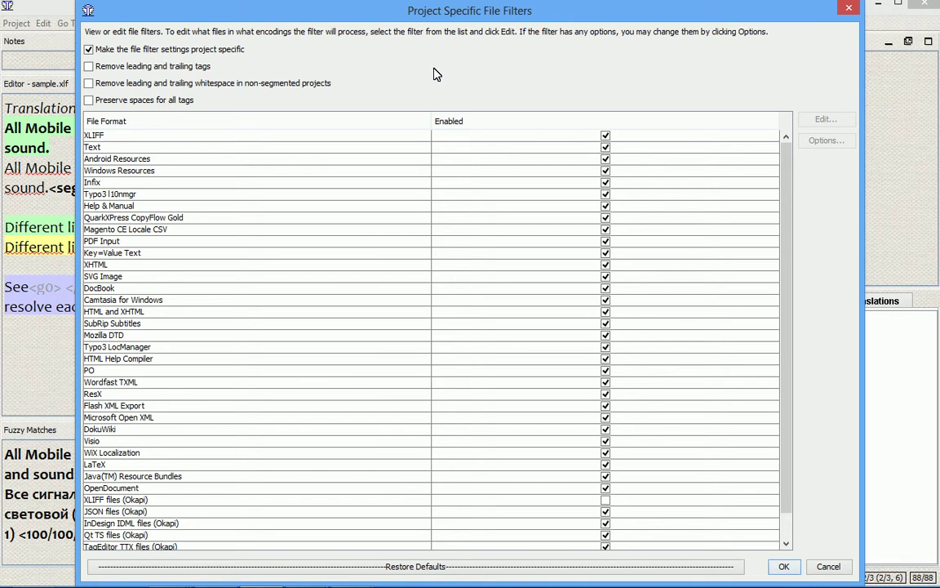
key("Escape")
key("Escape")
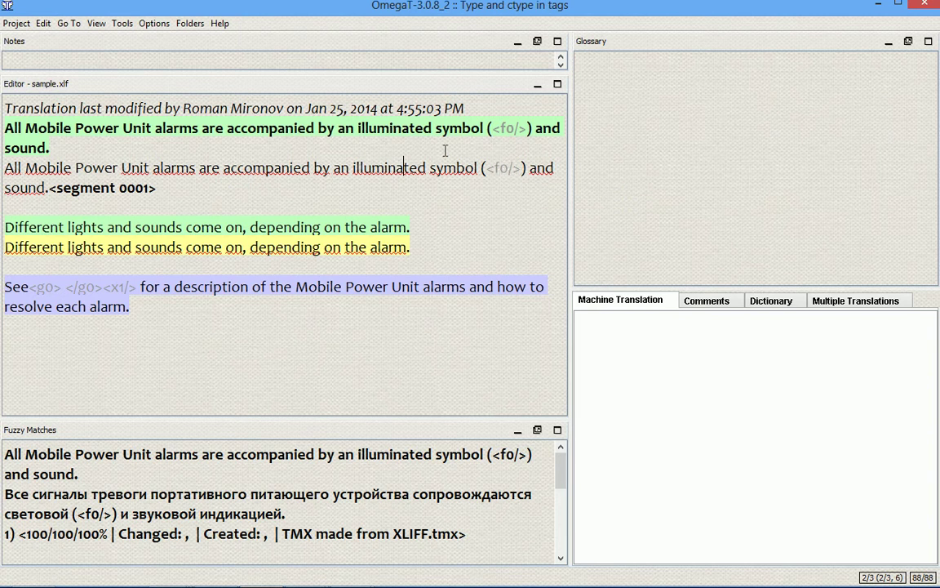
- Disable "Ignore type and ctype attributes when building <ph> tag shortcuts" in the project-specific XLIFF filter, accept the settings and reload the project
left_click(17, 23)
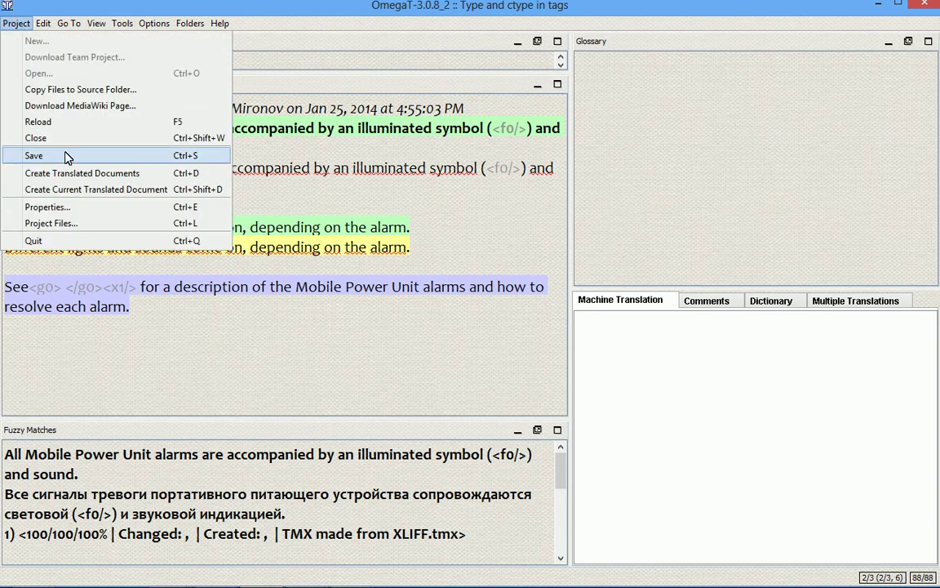
left_click(73, 206)
left_click(634, 190)
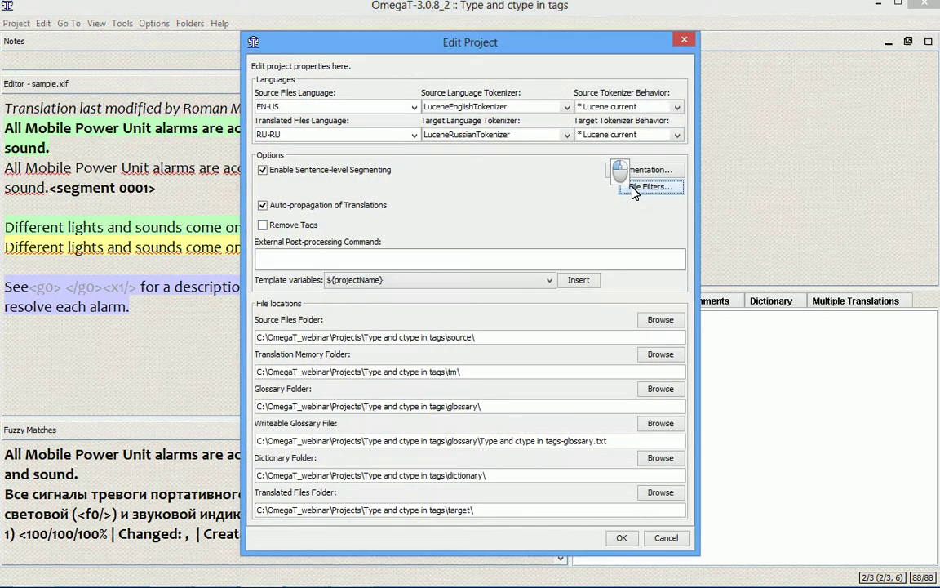
left_click(308, 137)
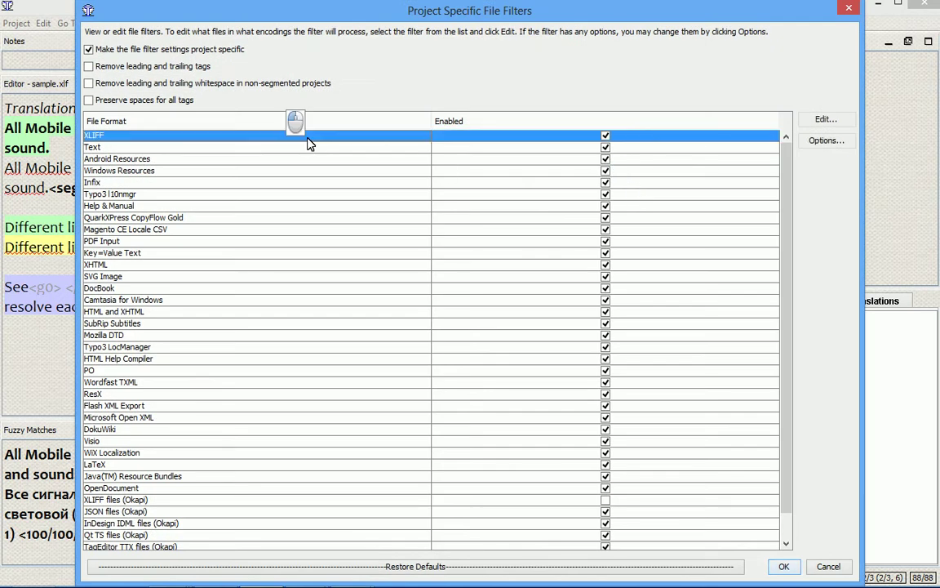
left_click(816, 140)
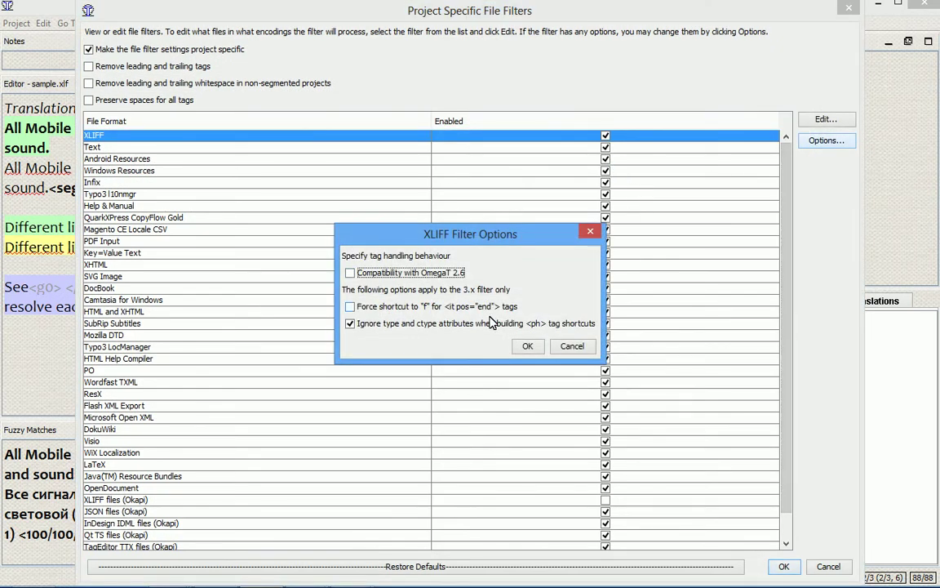
left_click(490, 323)
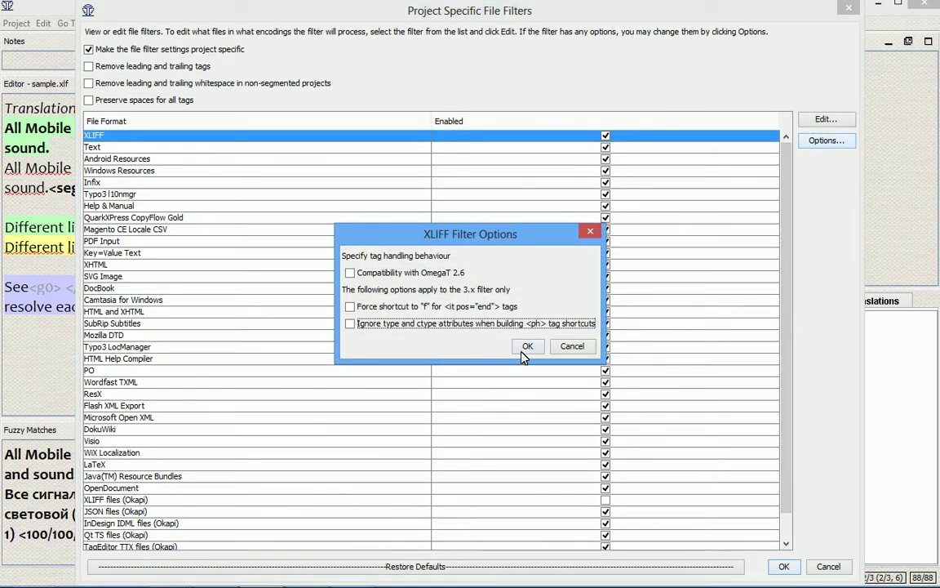
key("alt+o")
key("alt+o")
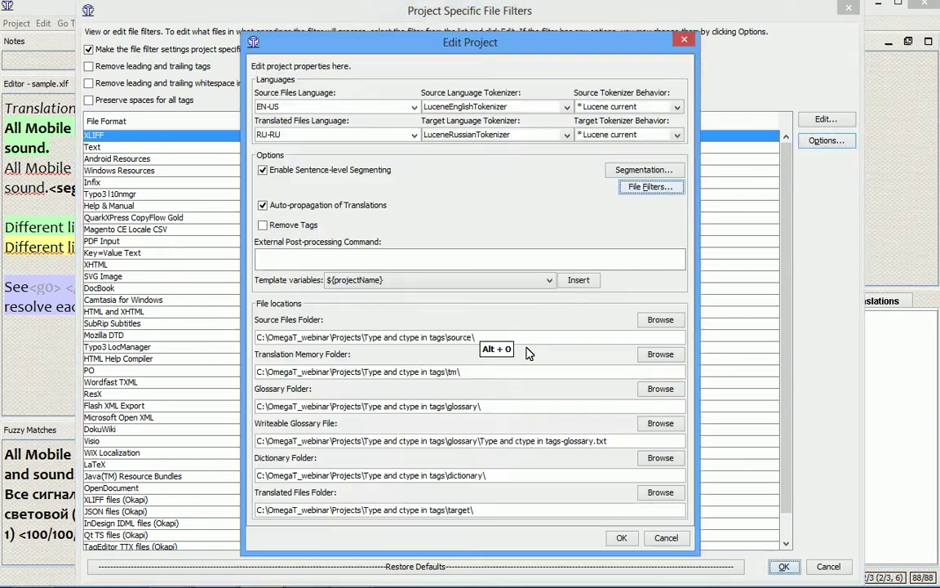
key("alt+o")
key("Return")
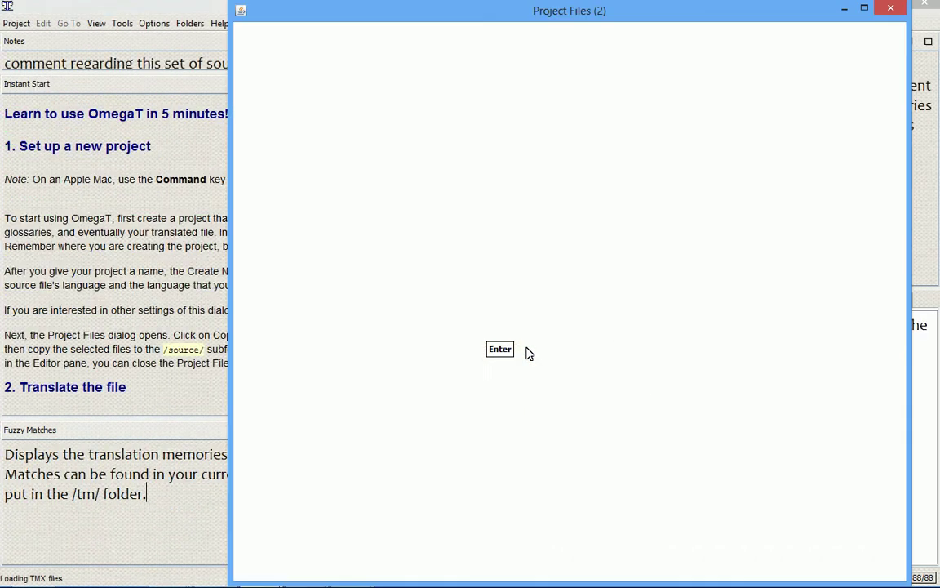
key("Escape")
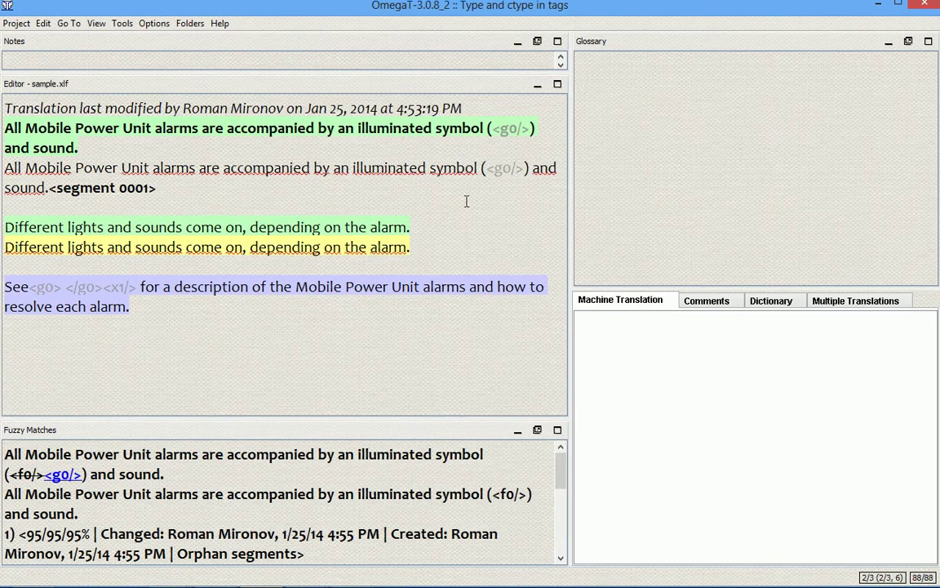
- Compare the placeholder tag in the first segment's target text with the one in its fuzzy match
left_click_drag(494, 169, 501, 169)
left_click_drag(499, 494, 506, 493)
left_click_drag(504, 494, 432, 155)
- Open "TMX made from XLIFF.tmx" from the project's tm folder in Notepad++
left_click(185, 23)
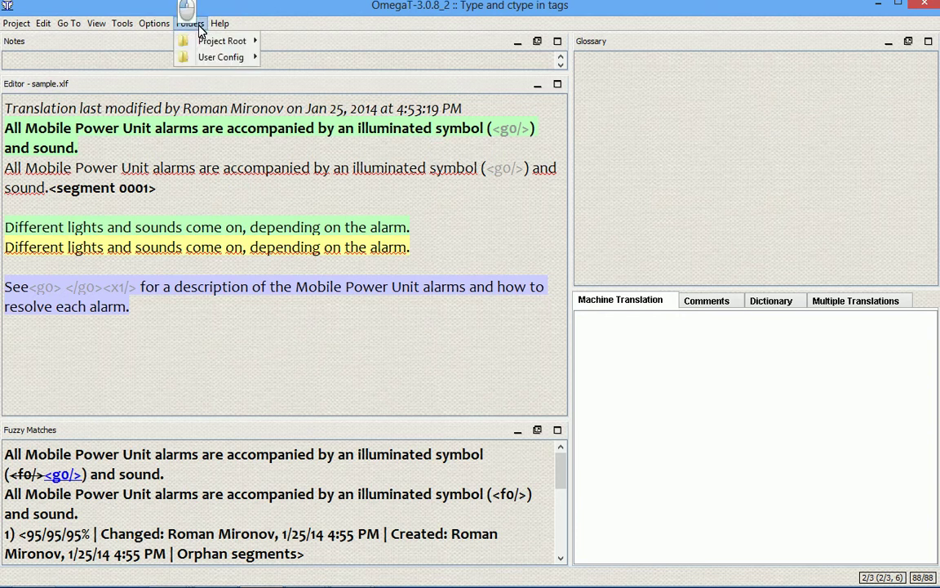
mouse_move(219, 49)
mouse_move(310, 155)
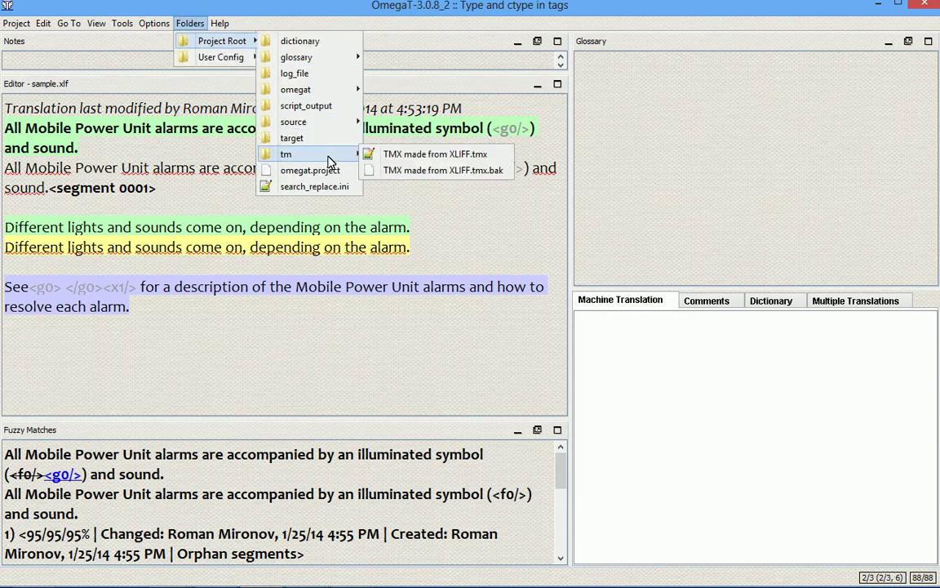
left_click(411, 156)
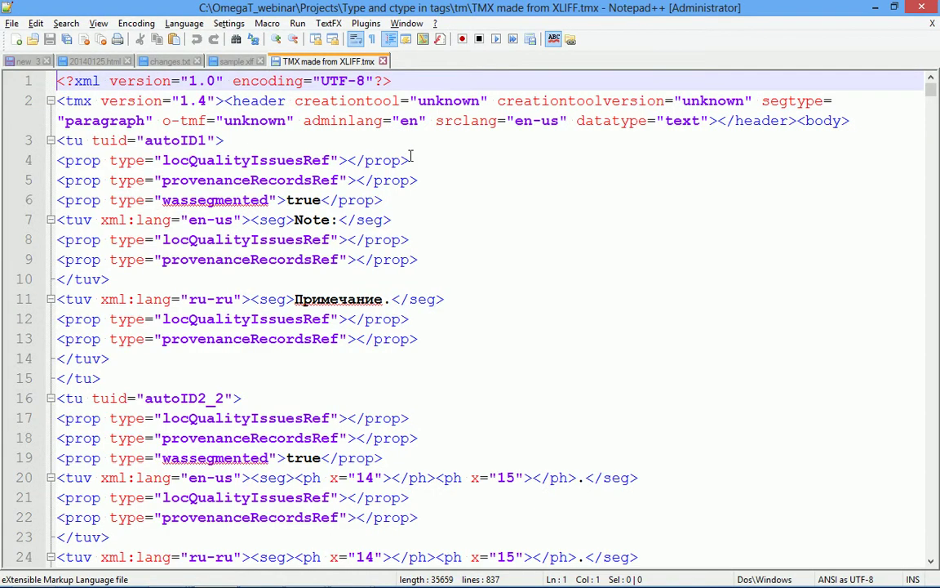
- Copy "All Mobile Power Unit alarms are accompanied by an illuminated symbo" from OmegaT's first segment and search the TMX file for it in Notepad++
key("alt+Tab")
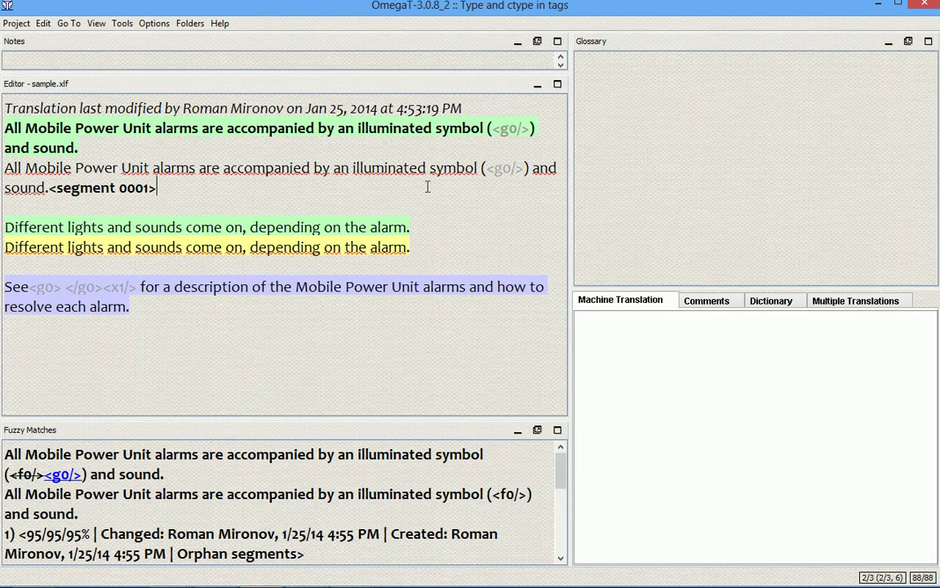
left_click_drag(475, 168, 4, 169)
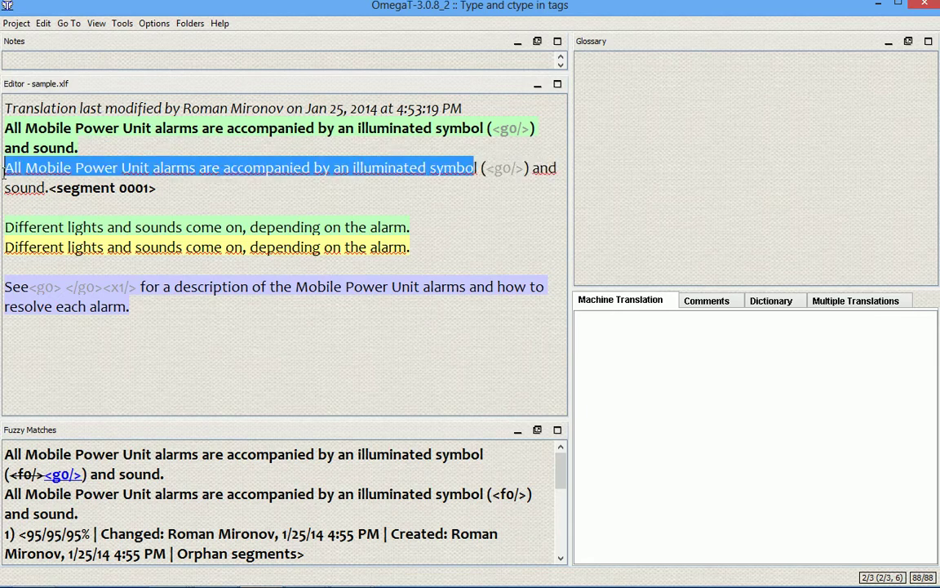
key("ctrl+c")
key("alt+Tab")
key("ctrl+f")
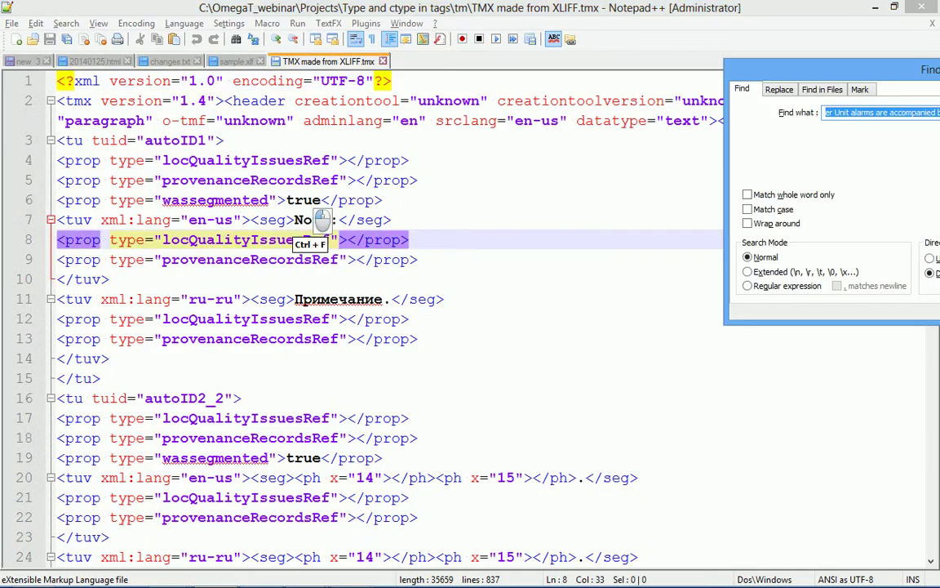
key("ctrl+v")
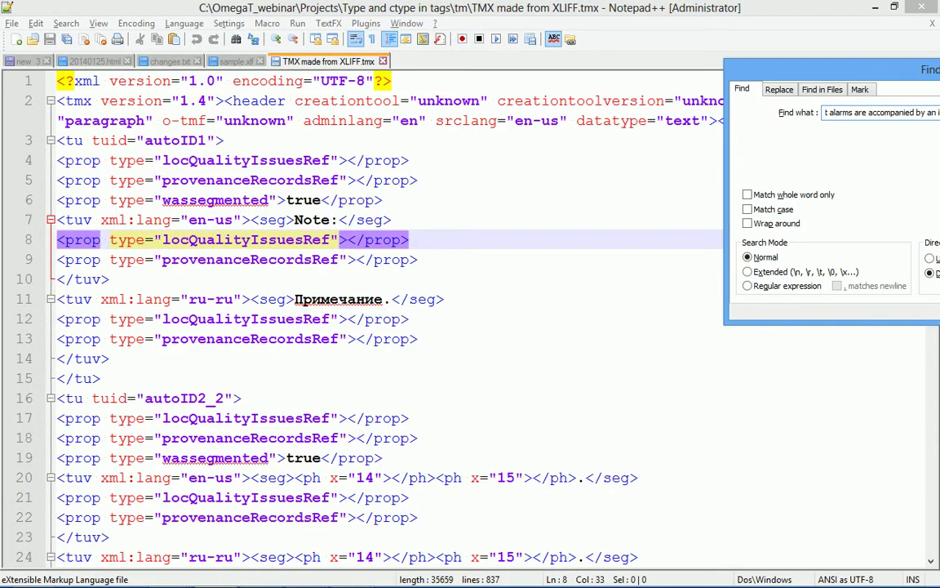
key("Return")
key("Escape")
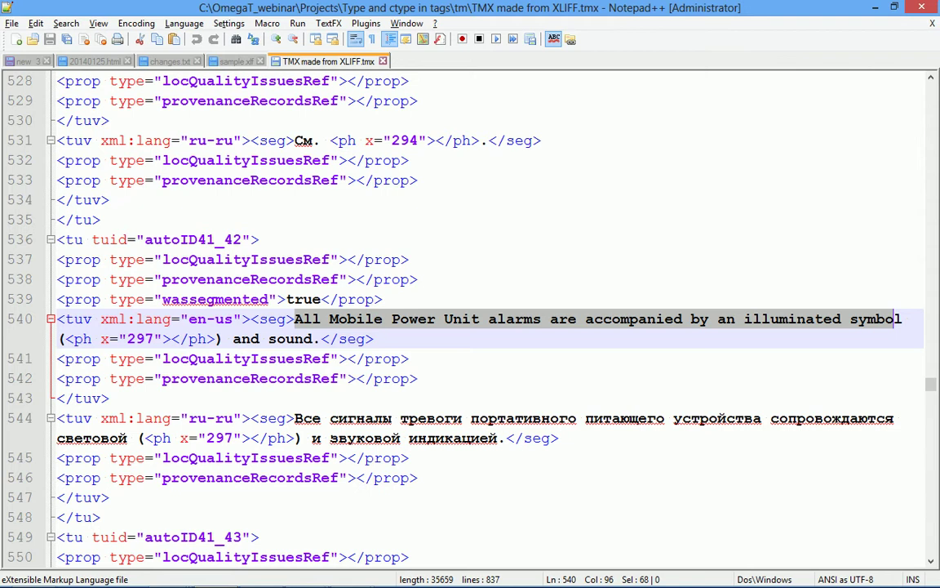
- Examine the ph tag in the found English TMX segment and compare it with the placeholder letter in OmegaT's fuzzy match
left_click(217, 338)
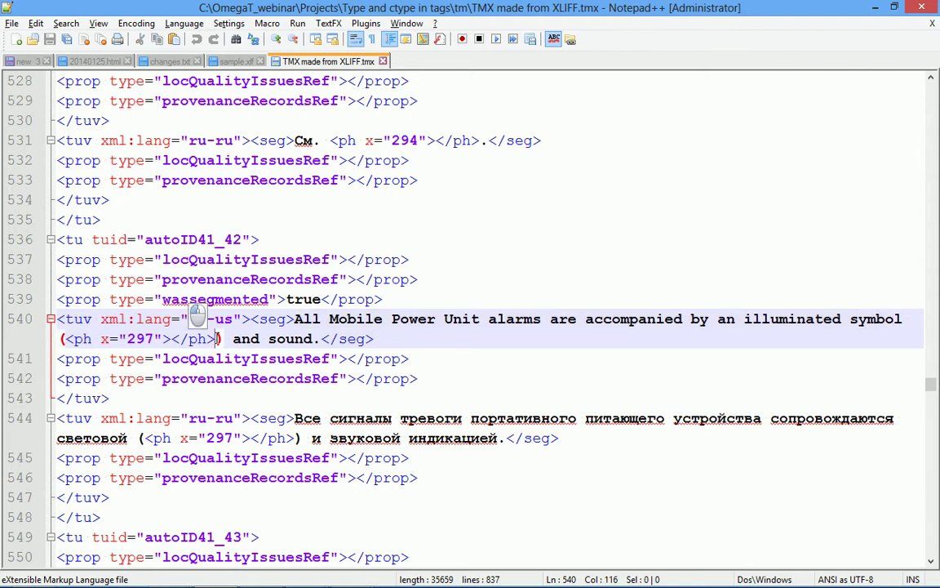
left_click_drag(218, 338, 65, 338)
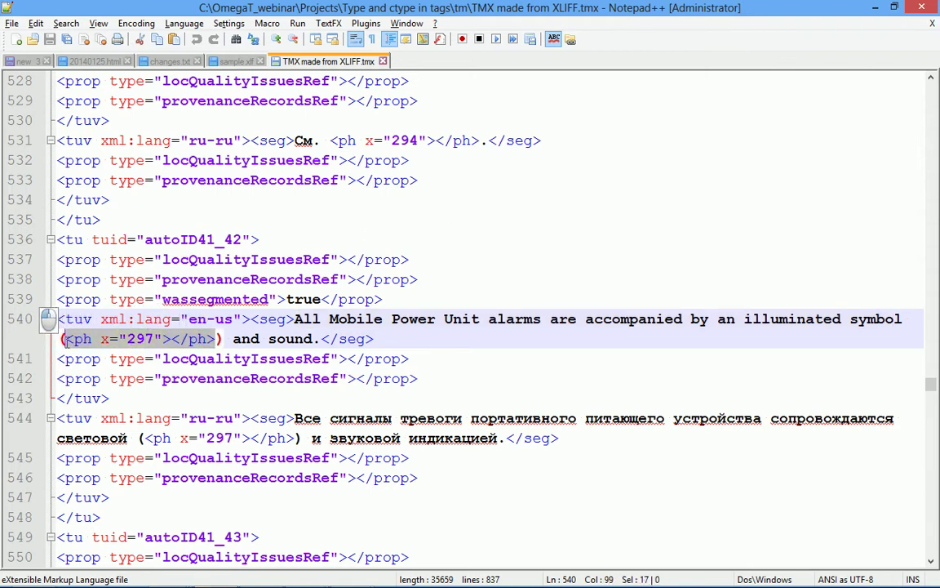
left_click(164, 340)
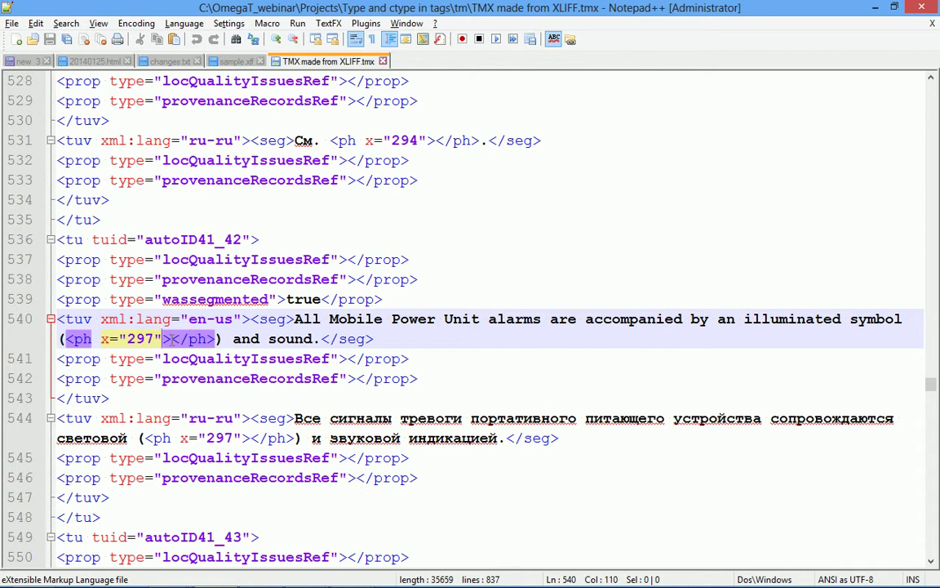
key("alt+Tab")
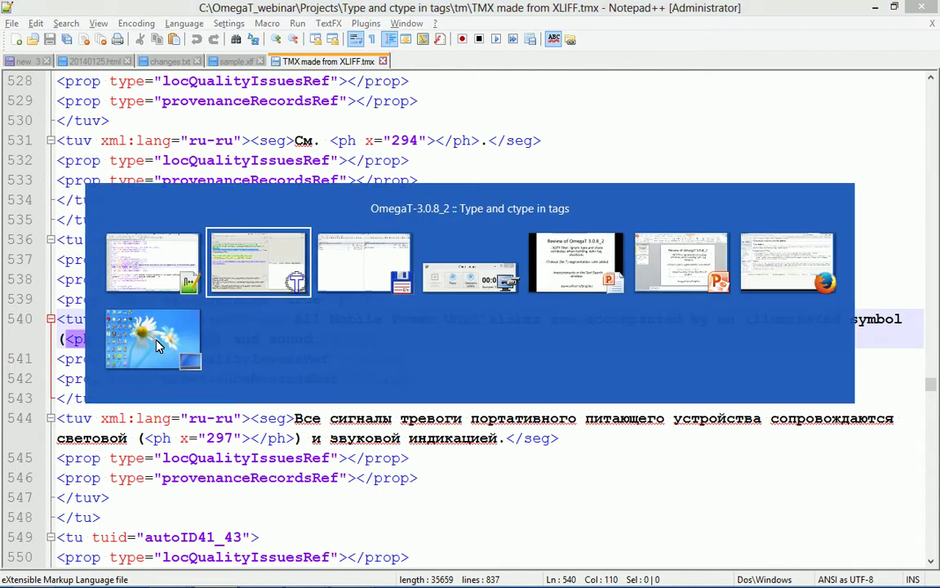
key("alt+Tab")
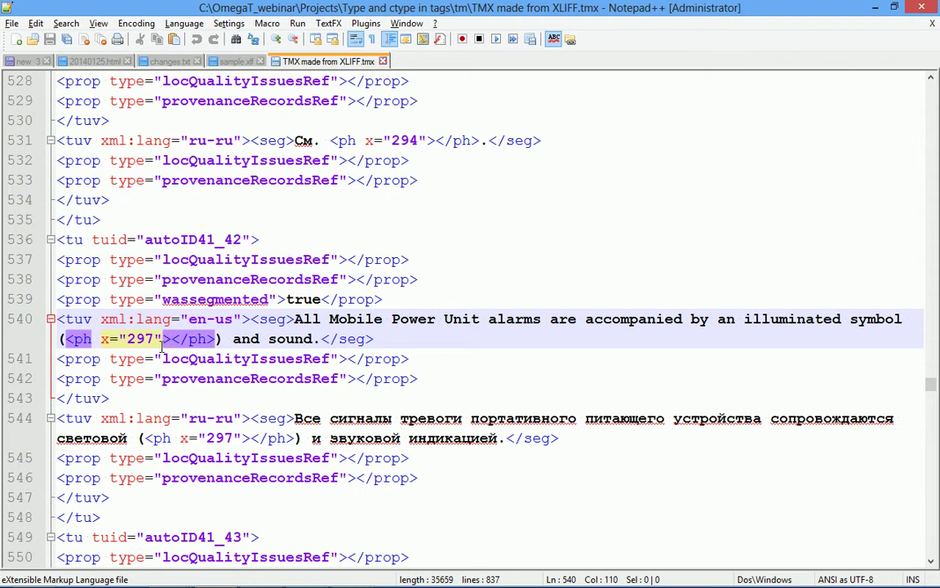
key("alt+Tab")
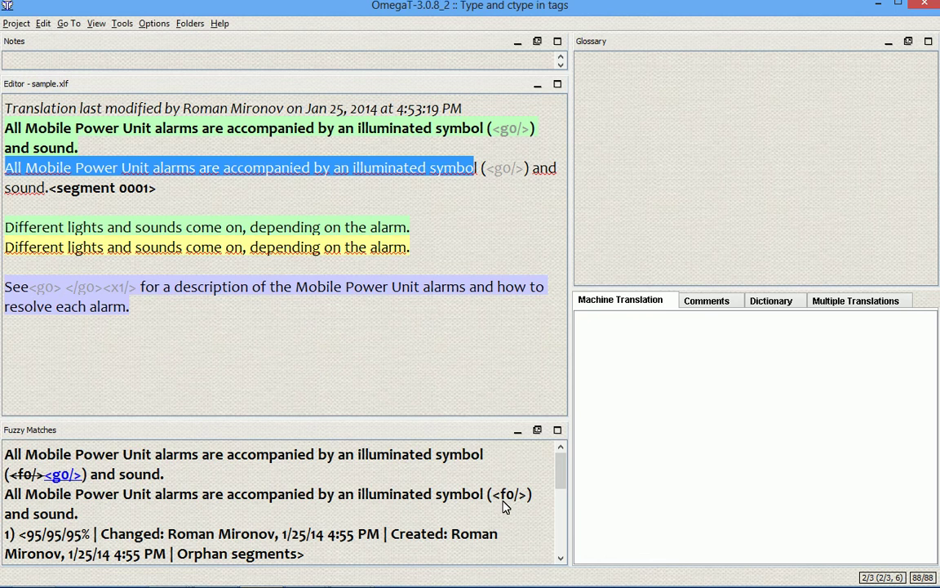
left_click(506, 496)
left_click_drag(499, 496, 506, 495)
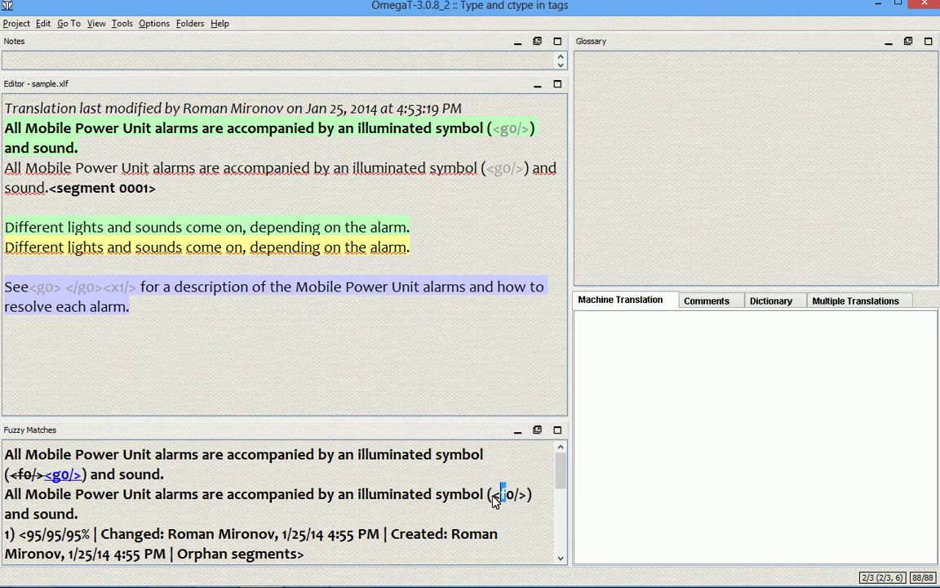
- In Notepad++, add the attribute type="g" to the ph tag of the English alarms segment and save the TMX
key("alt+Tab")
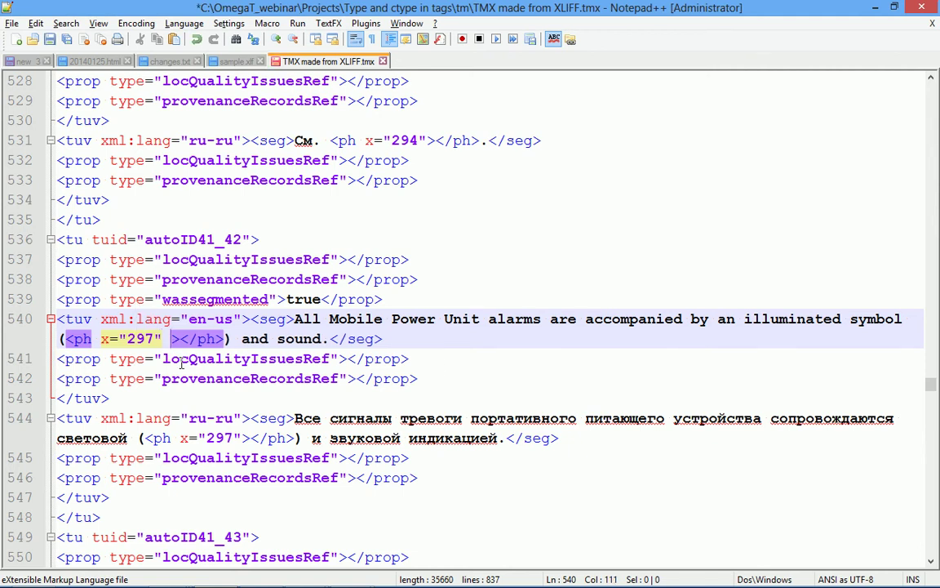
type("type")
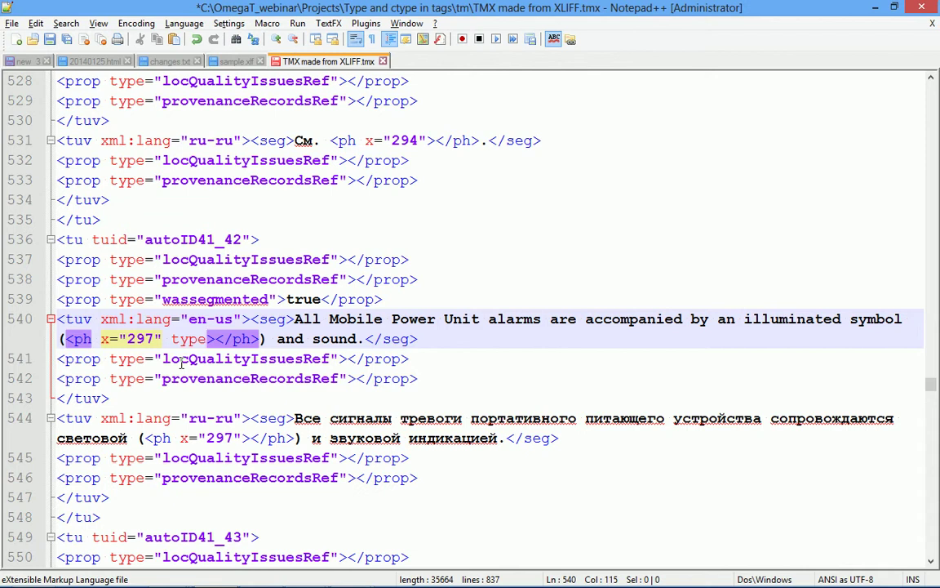
type("=")
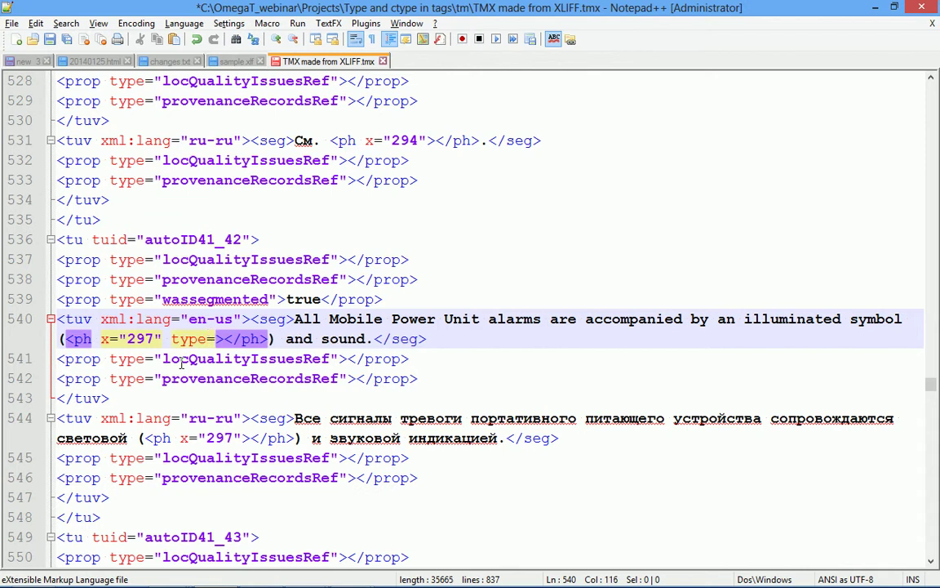
type("\"\"\"")
key("BackSpace")
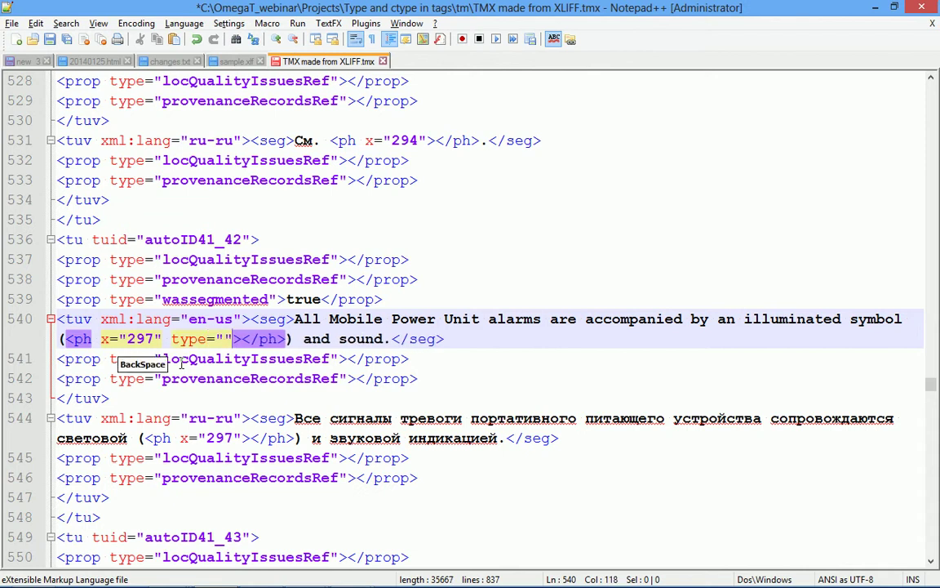
key("Left")
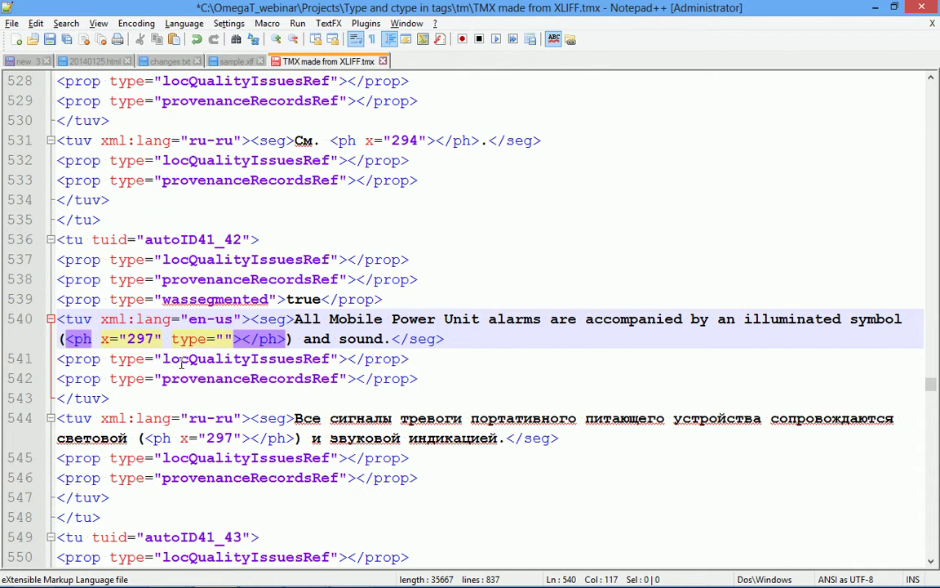
type("п")
key("BackSpace")
type("g")
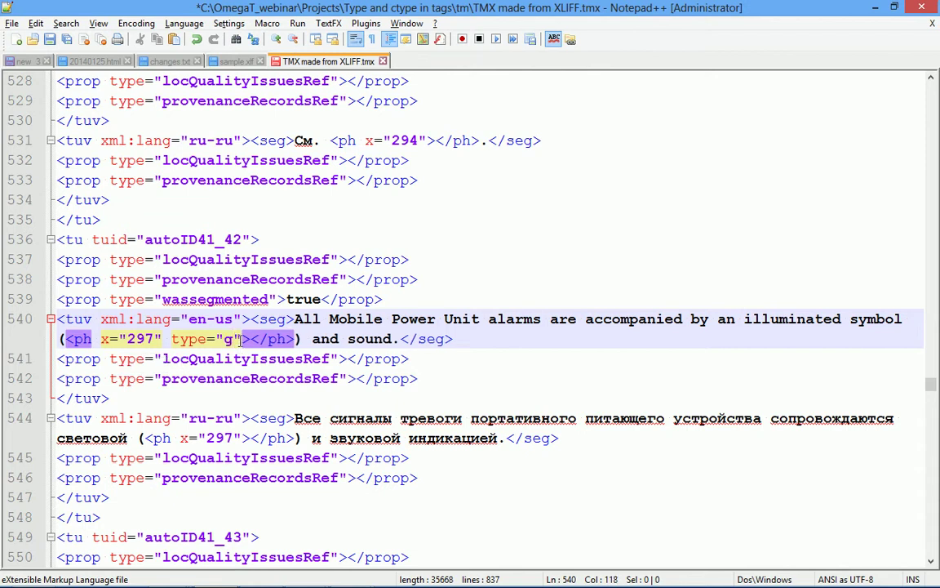
key("Right")
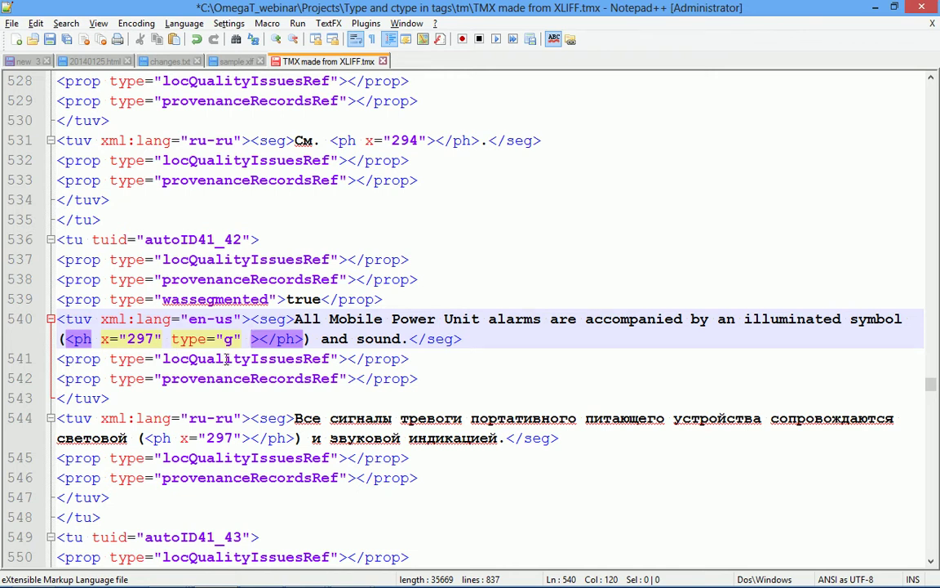
key("ctrl+s")
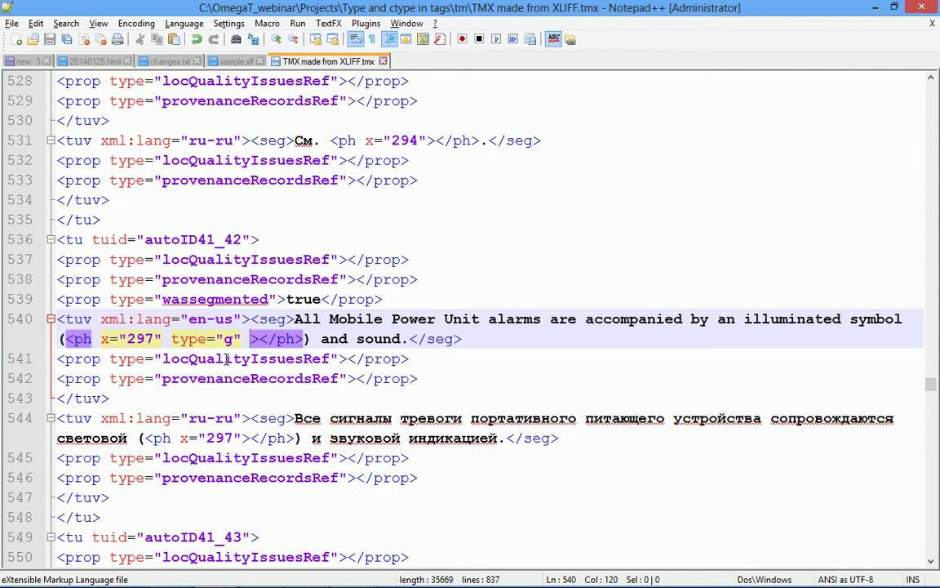
- In OmegaT, reactivate the first segment to refresh its fuzzy match and compare the placeholder letters in the source and translation
key("alt+Tab")
left_click(332, 133)
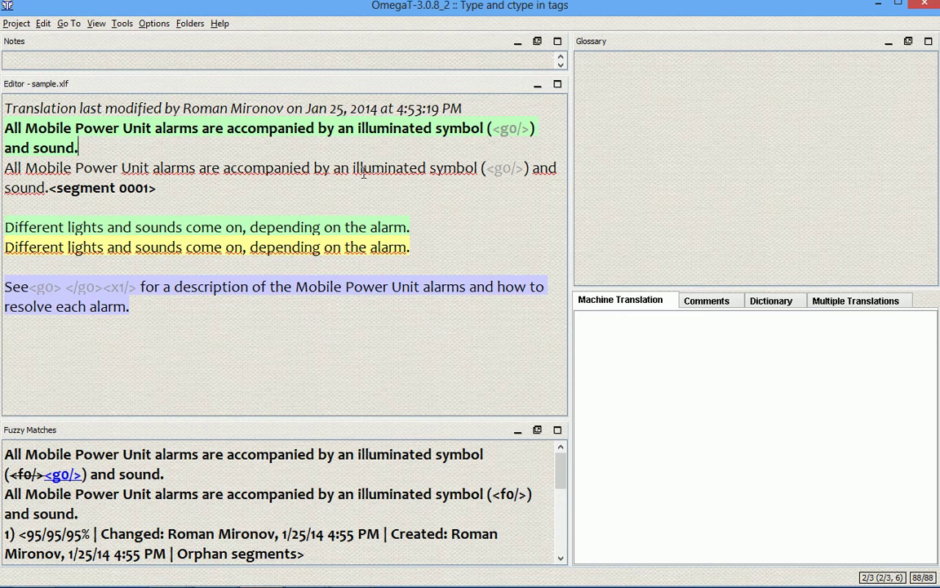
key("Return")
key("ctrl+Return")
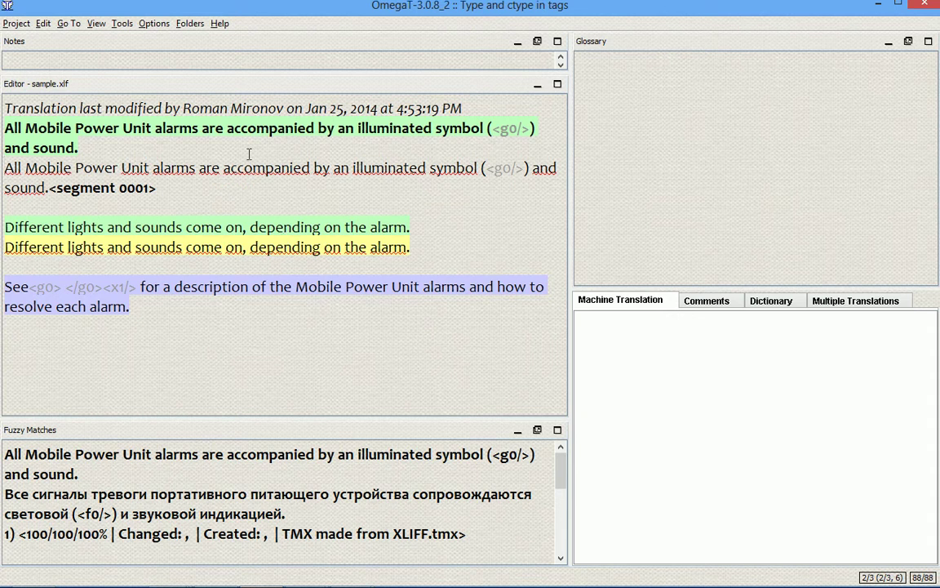
left_click(504, 462)
left_click(503, 167)
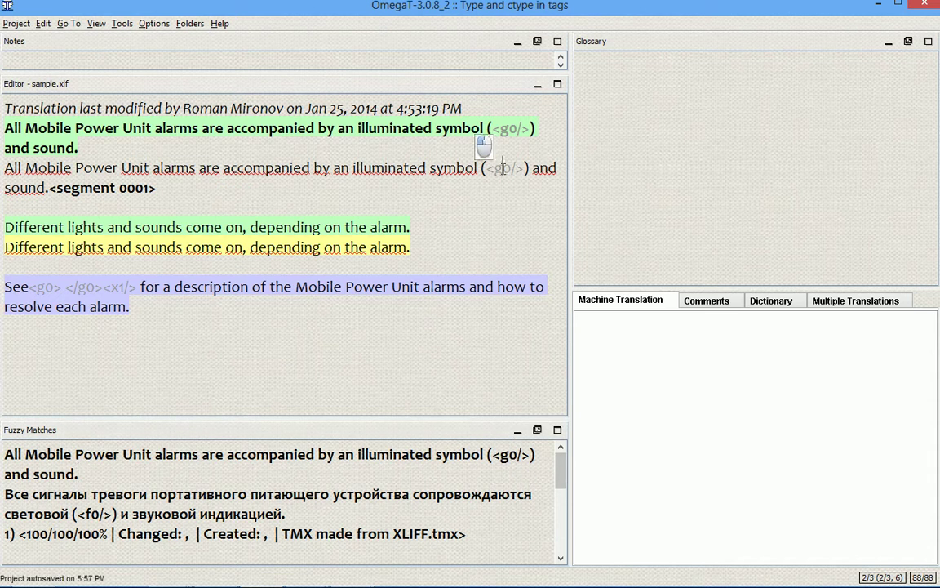
double_click(502, 167)
left_click(90, 522)
- In Notepad++, copy type="g" from the English ph tag into the matching Russian segment's ph tag and save the TMX
key("alt+Tab")
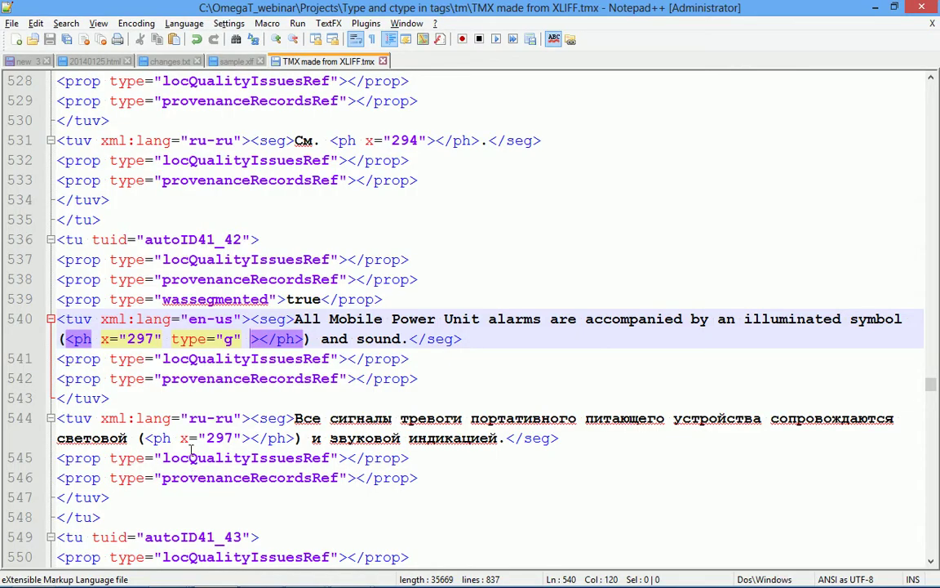
left_click_drag(146, 438, 292, 438)
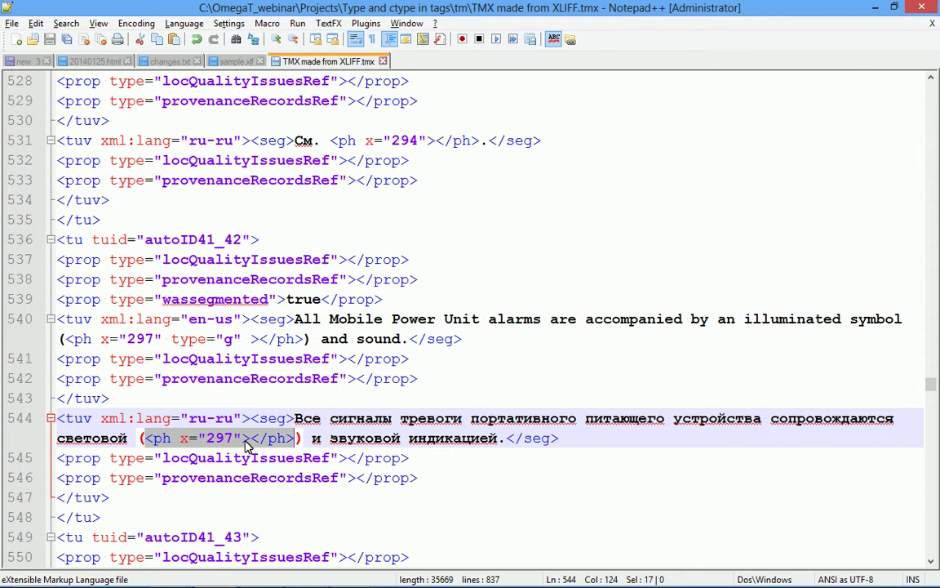
left_click(241, 438)
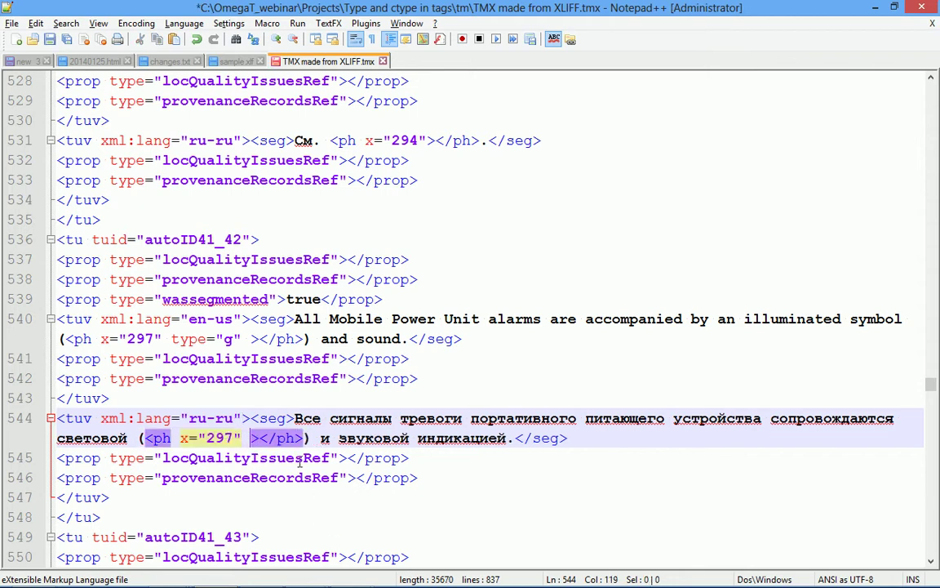
left_click(268, 358)
left_click_drag(165, 339, 247, 338)
key("ctrl+c")
left_click(243, 438)
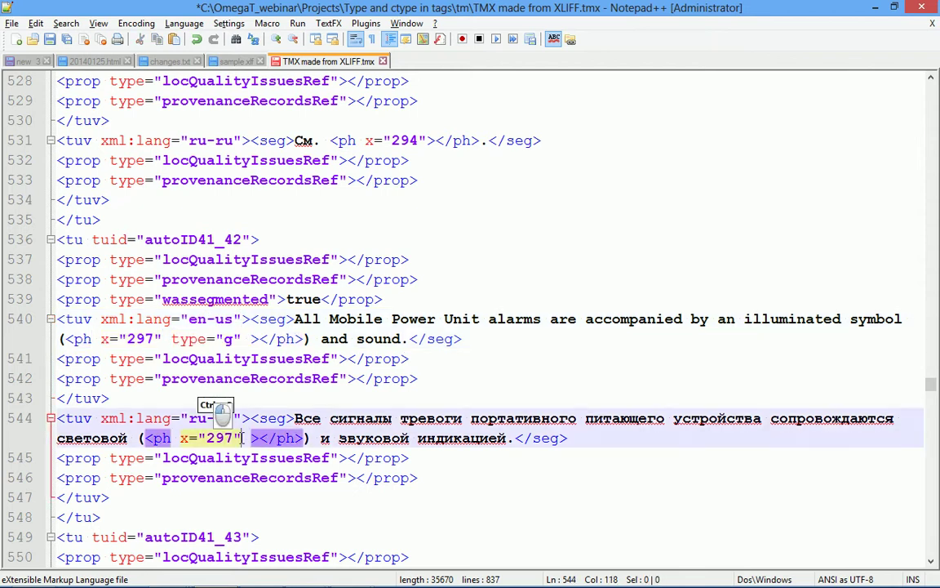
key("ctrl+v")
key("Delete")
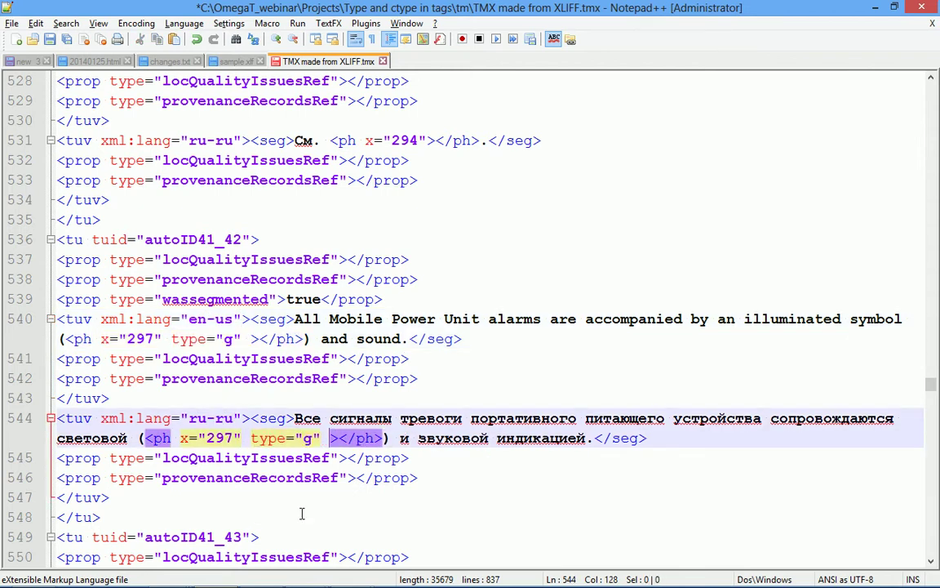
key("ctrl+Left")
key("ctrl+s")
- Return to OmegaT, refresh the first segment's fuzzy match, and check the placeholder letter in its Russian translation
key("alt+Tab")
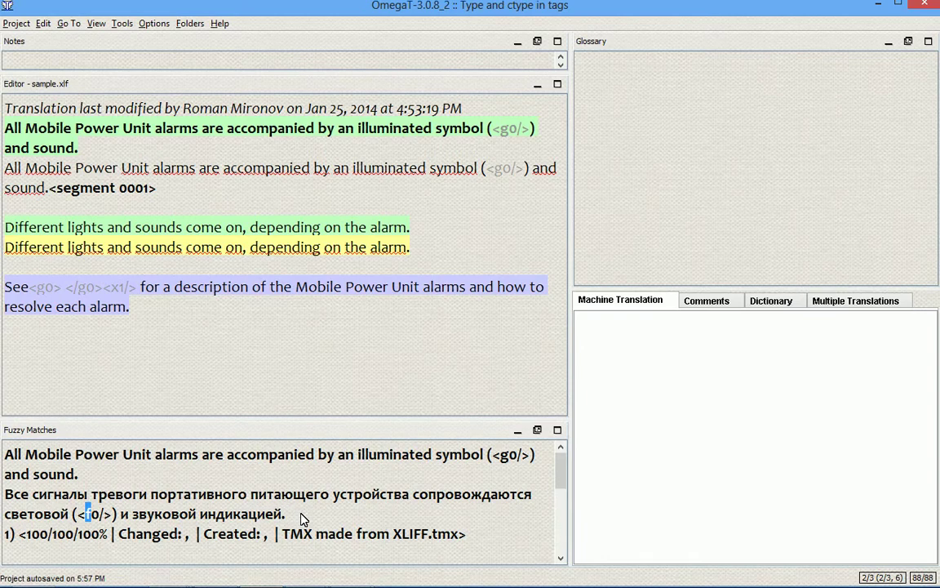
left_click(139, 500)
left_click(245, 146)
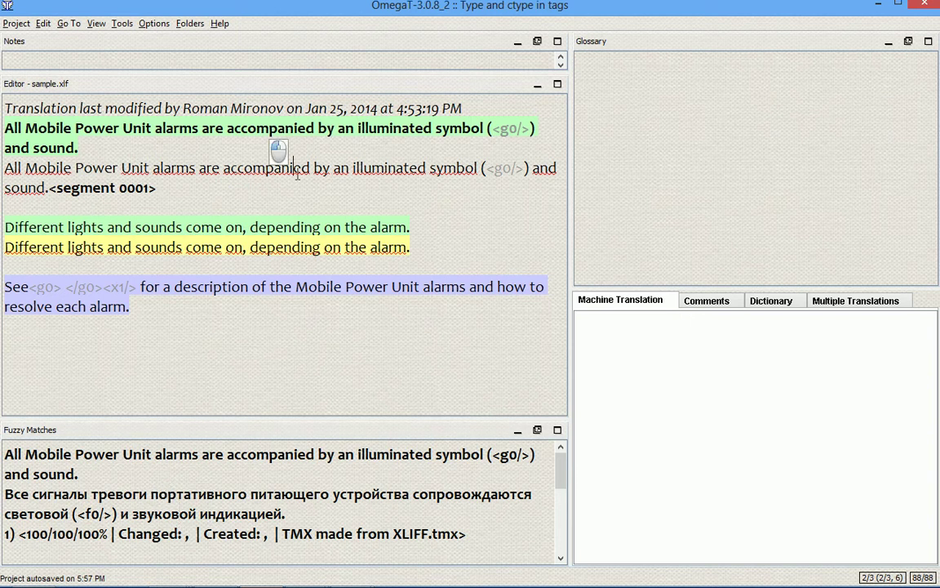
key("Return")
key("ctrl+Return")
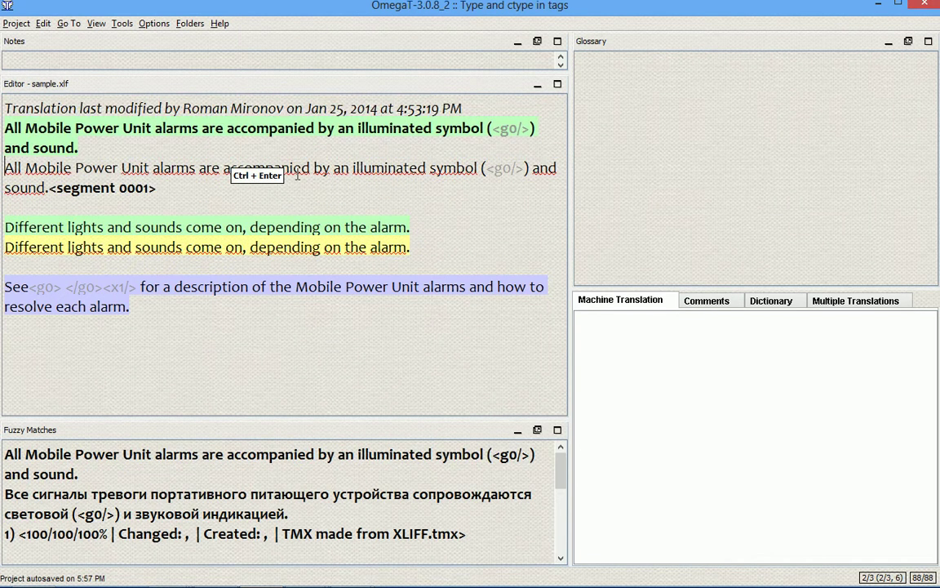
left_click(93, 519)
left_click(322, 519)
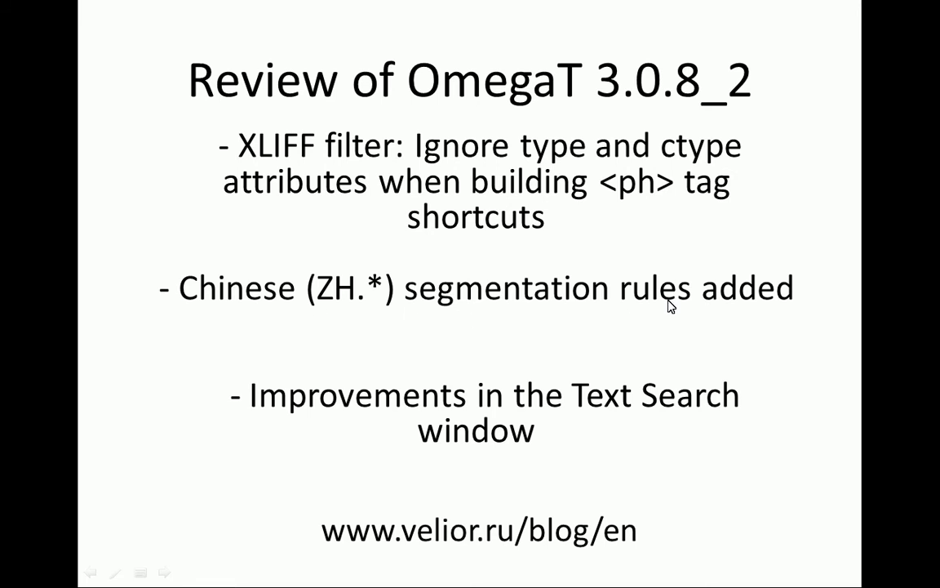
- Open OmegaT's segmentation setup, review the Chinese (ZH.*) rules and their place in the language list, and close the setup
key("alt+Tab")
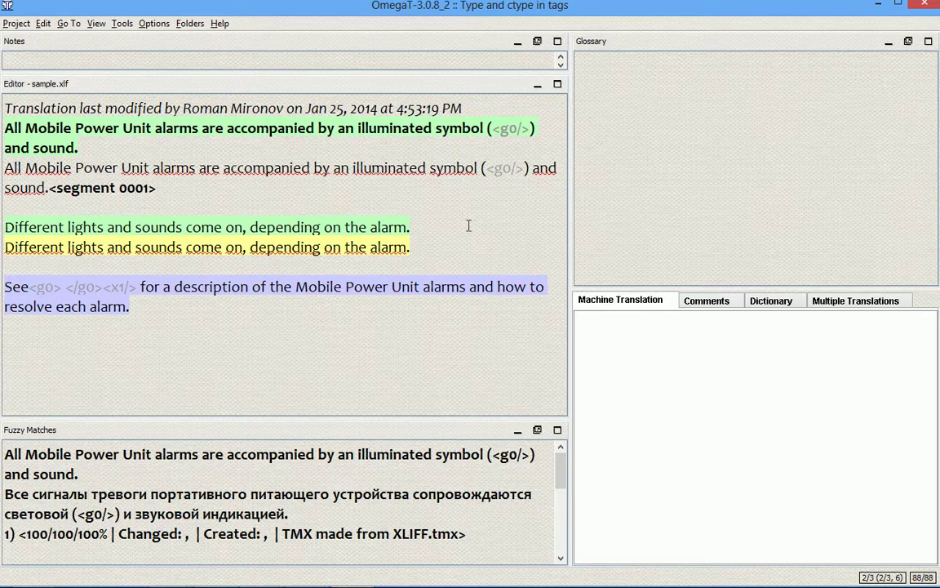
left_click(406, 226)
left_click(121, 23)
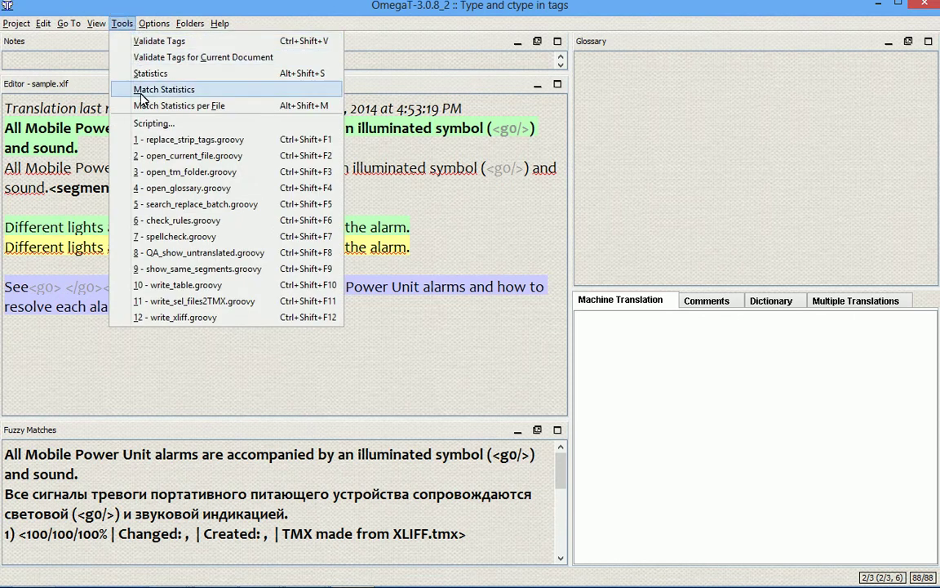
mouse_move(147, 24)
left_click(194, 173)
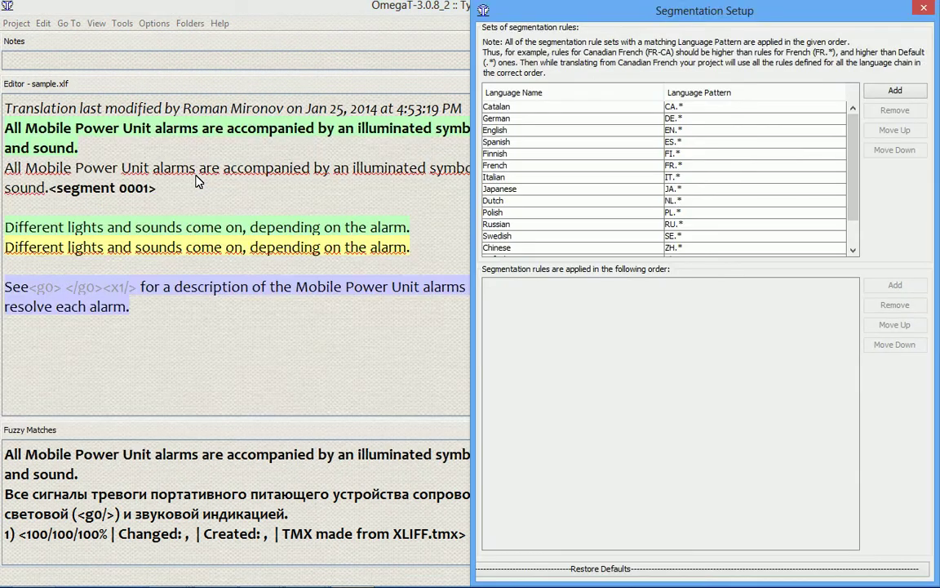
left_click(563, 249)
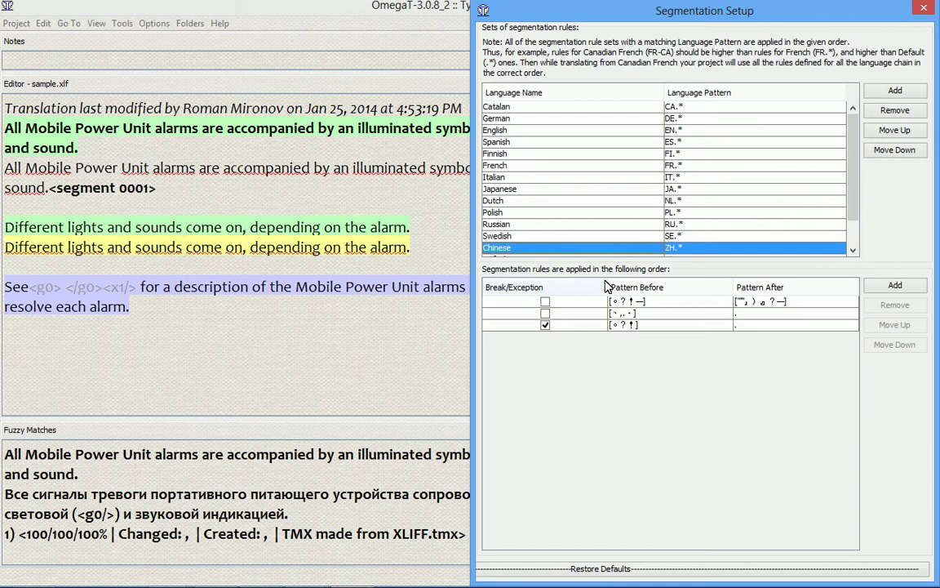
scroll(550, 237, "down", 1)
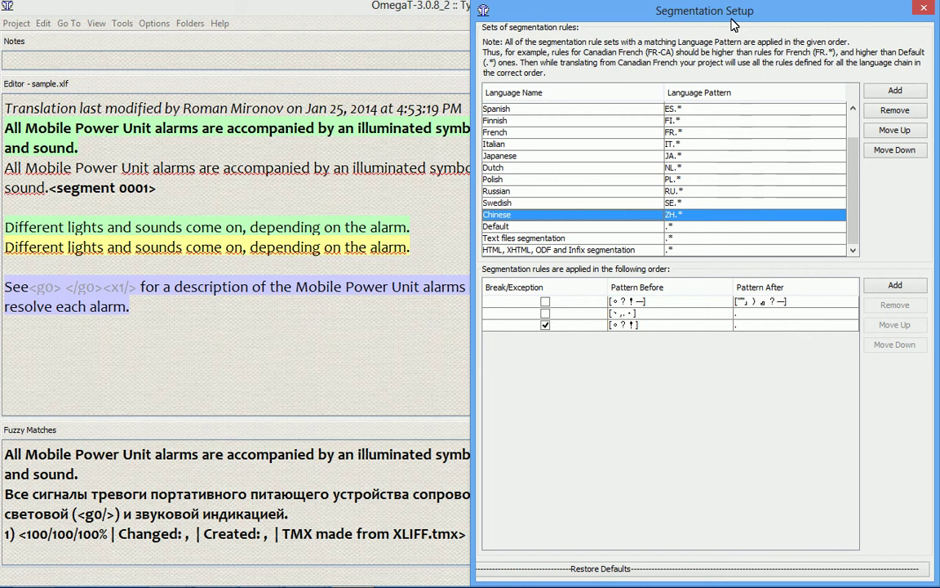
key("Escape")
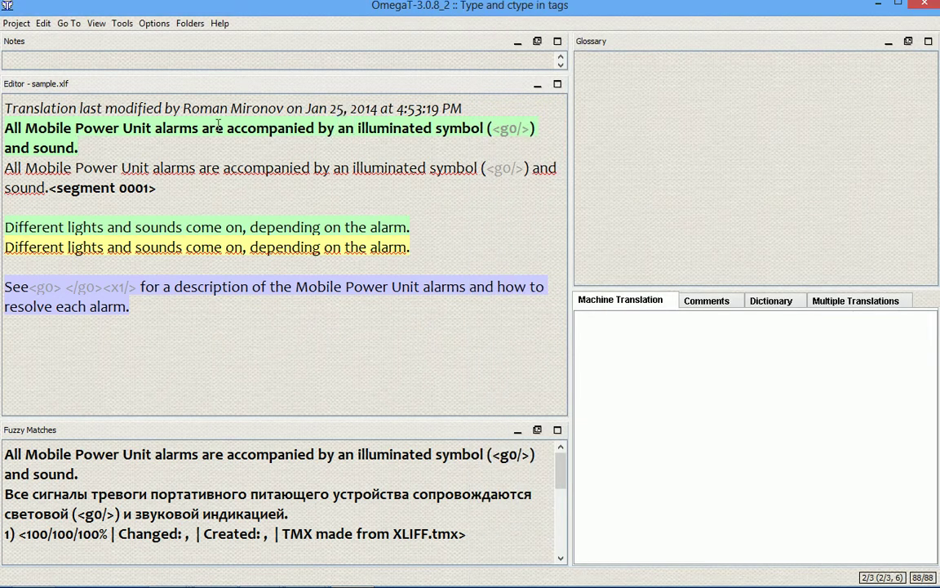
- Open the project's properties and view its segmentation settings
left_click(17, 25)
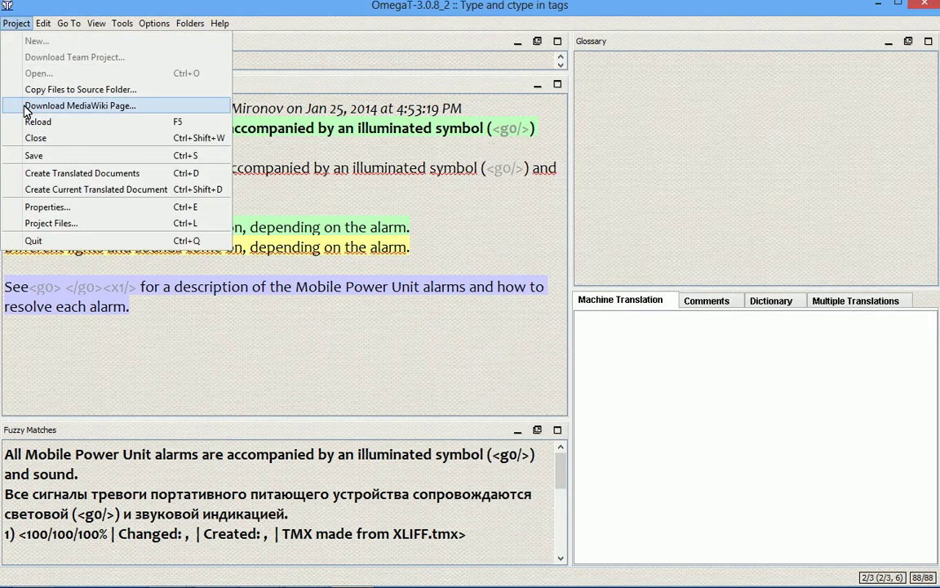
left_click(48, 208)
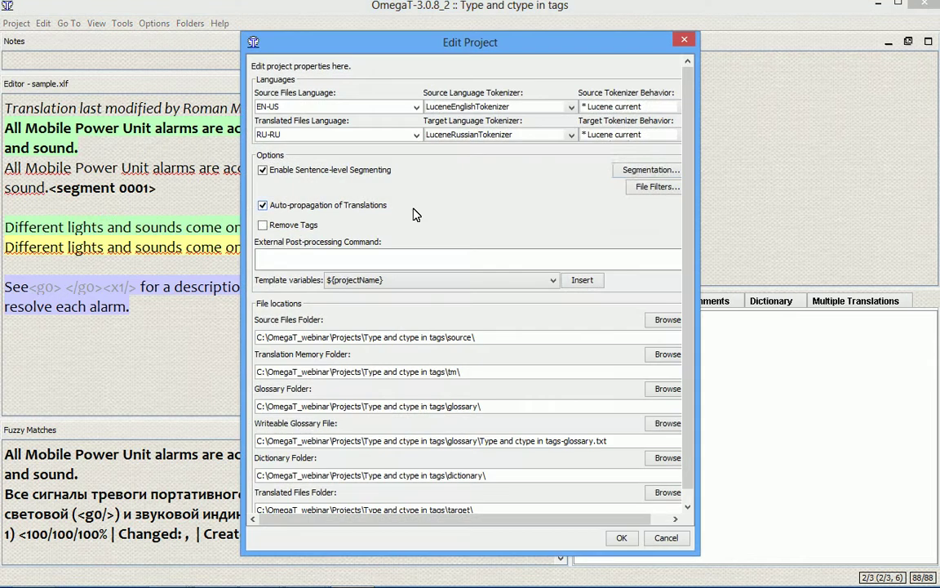
left_click(630, 166)
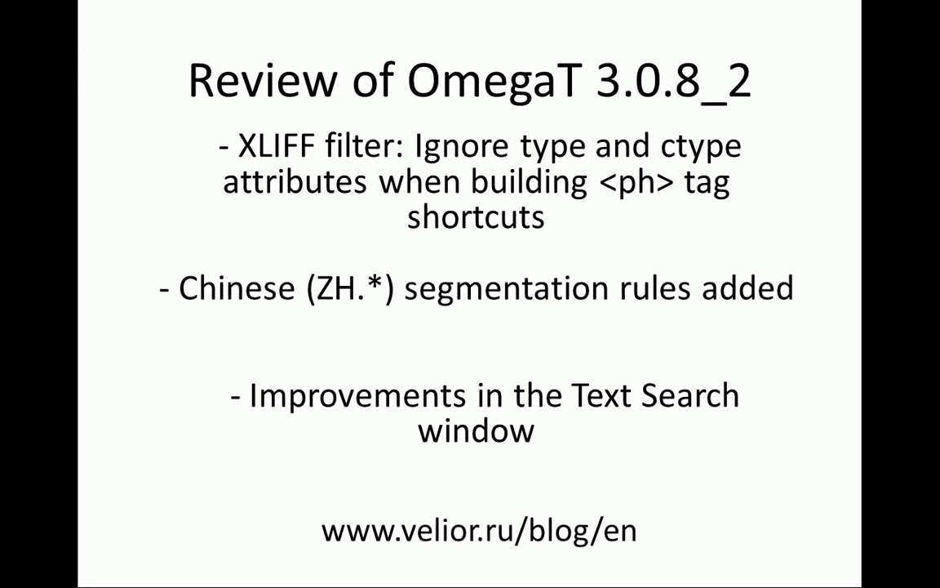
- Return to OmegaT and open the Text Search window from the first segment
key("alt+Tab")
key("alt+Tab")
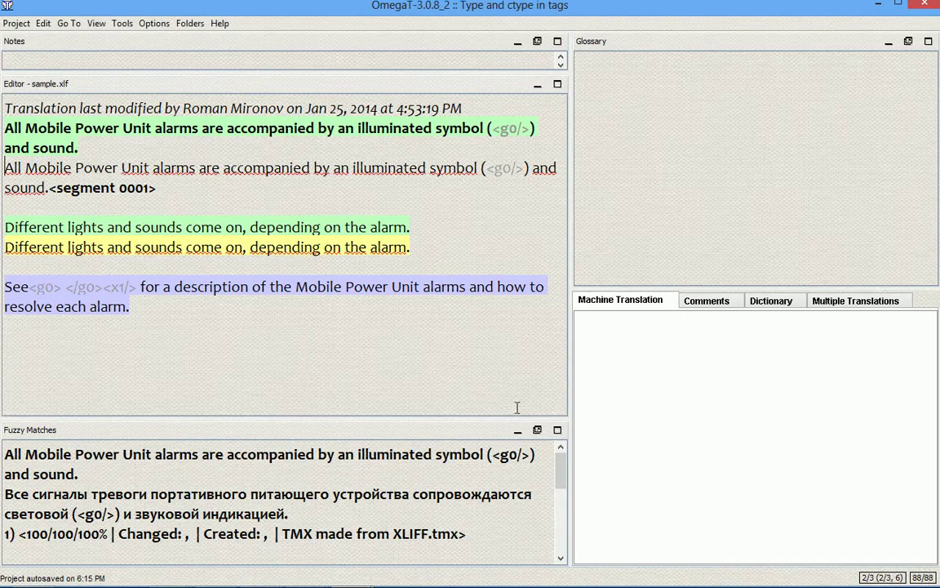
left_click(444, 168)
key("ctrl+f")
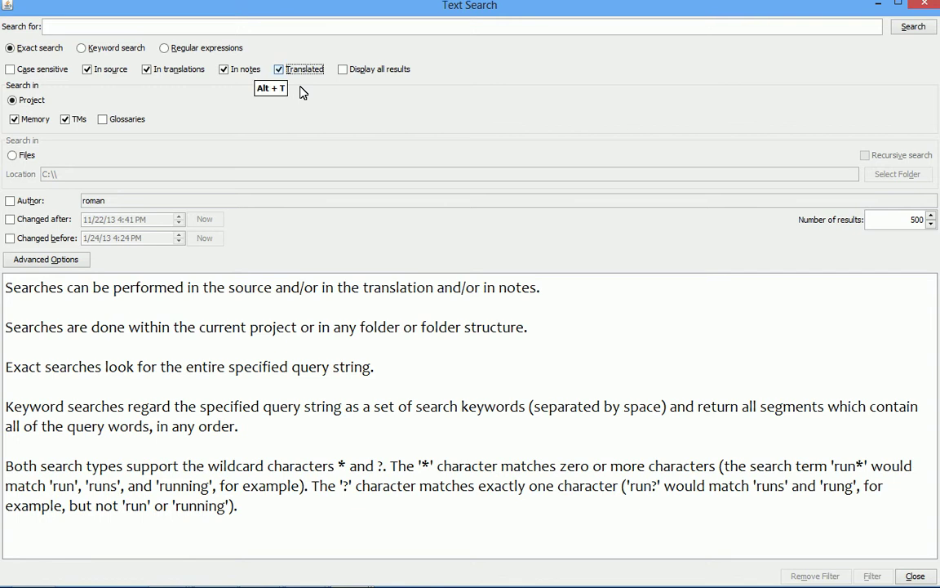
- Toggle the Translated search option on and off several times, leaving it off
key("alt+t")
key("alt+t")
key("alt+t")
key("alt+t")
key("alt+t")
key("alt+t")
- Switch the search scope back and forth between Project and Files, leaving it on Files
left_click(68, 155)
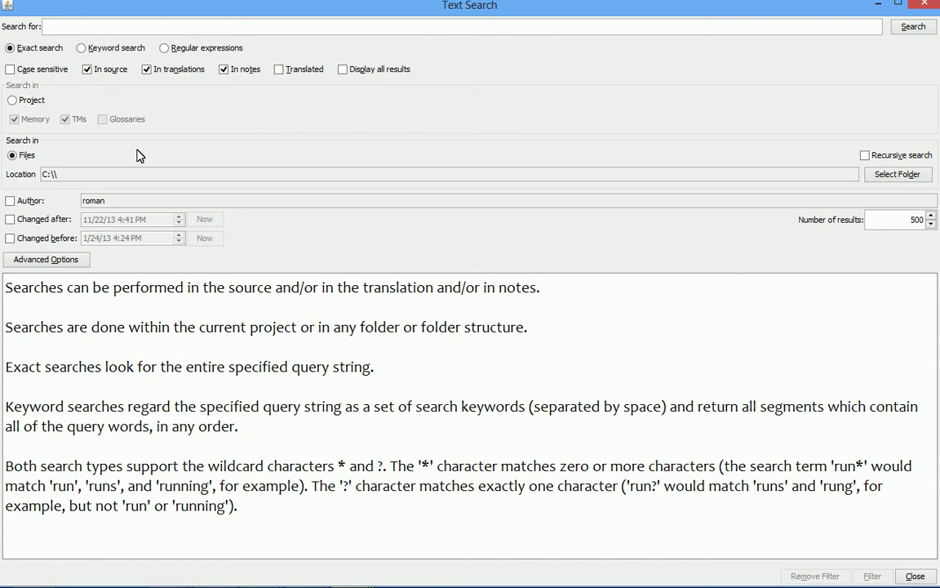
left_click(67, 101)
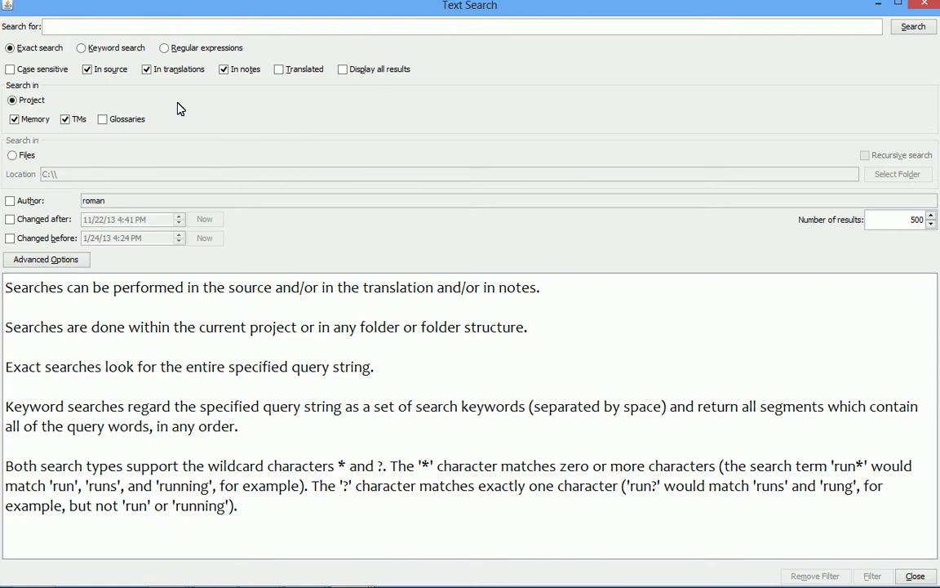
key("alt+l")
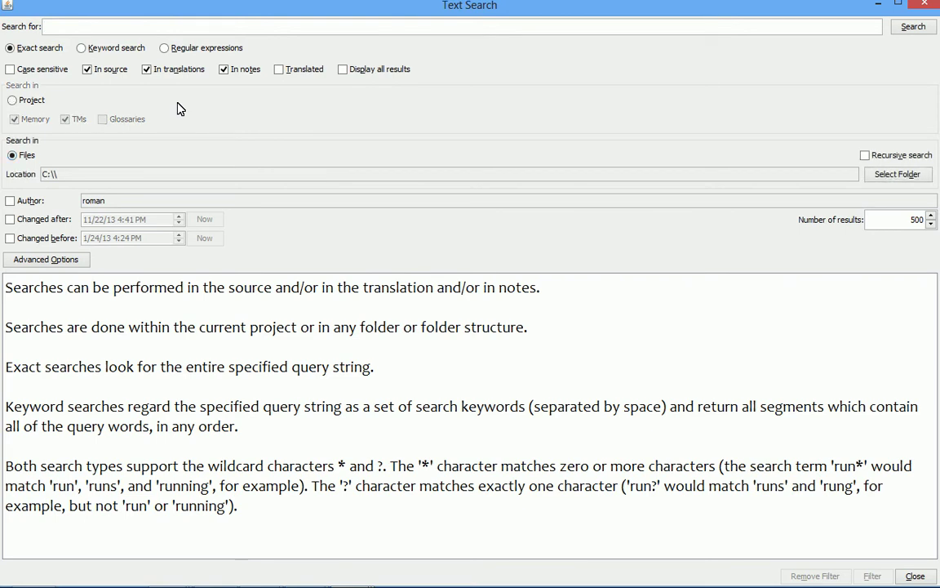
key("alt+j")
key("alt+l")
key("alt+j")
key("alt+l")
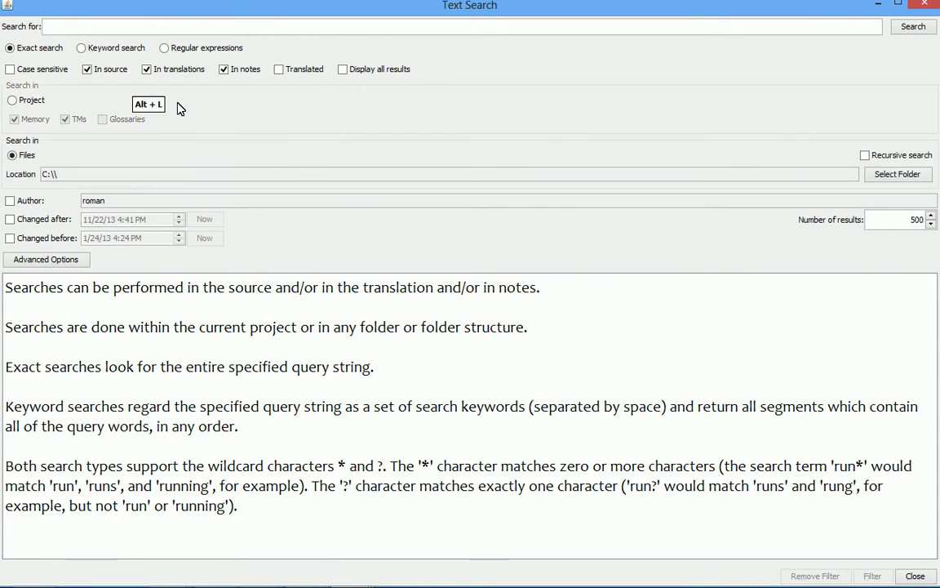